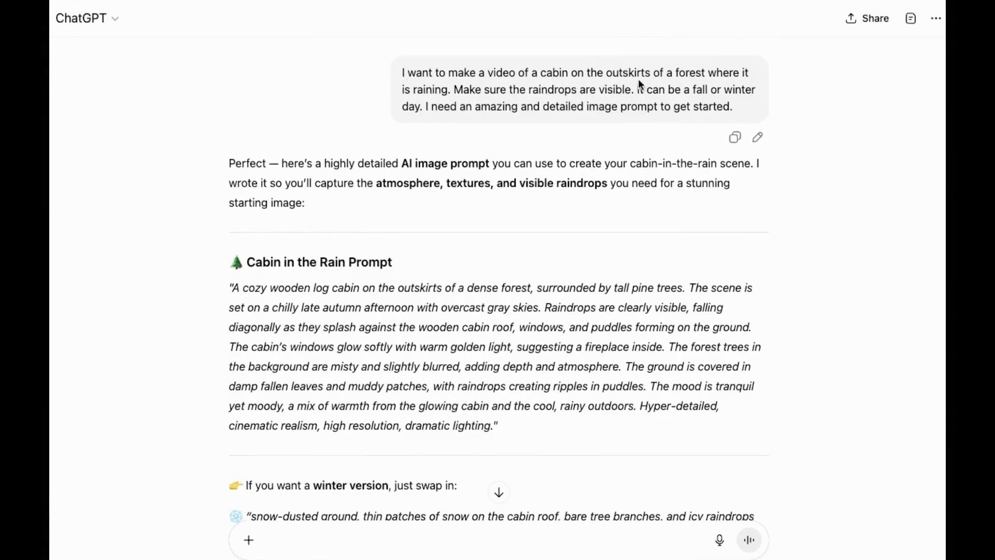
Highlight the whole Cabin in the Rain prompt paragraph in ChatGPT, from its end back to its start.
{"action": "left_click_drag", "start_coordinate": [454, 89], "coordinate": [633, 90]}
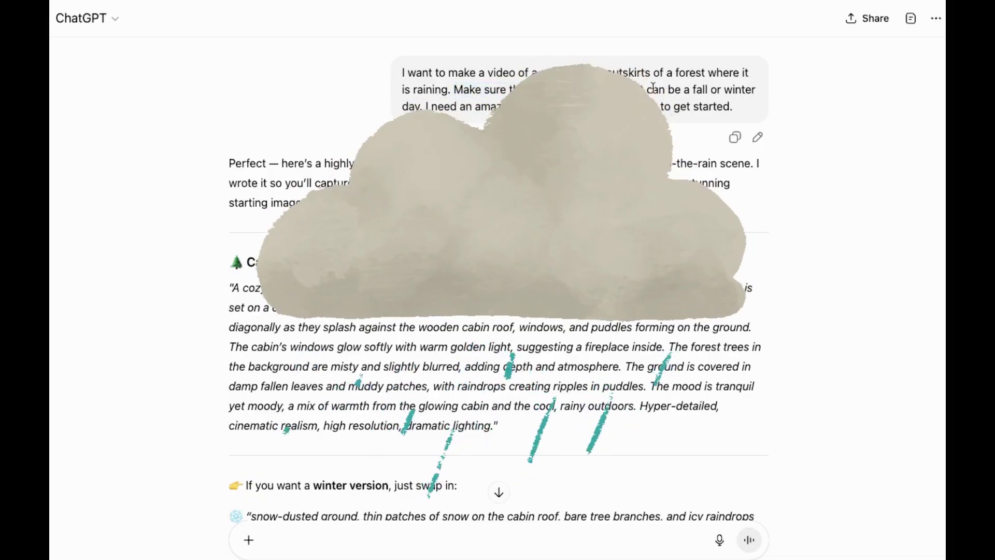
{"action": "left_click", "coordinate": [501, 111]}
{"action": "scroll", "coordinate": [501, 112], "scroll_direction": "down", "scroll_amount": 2}
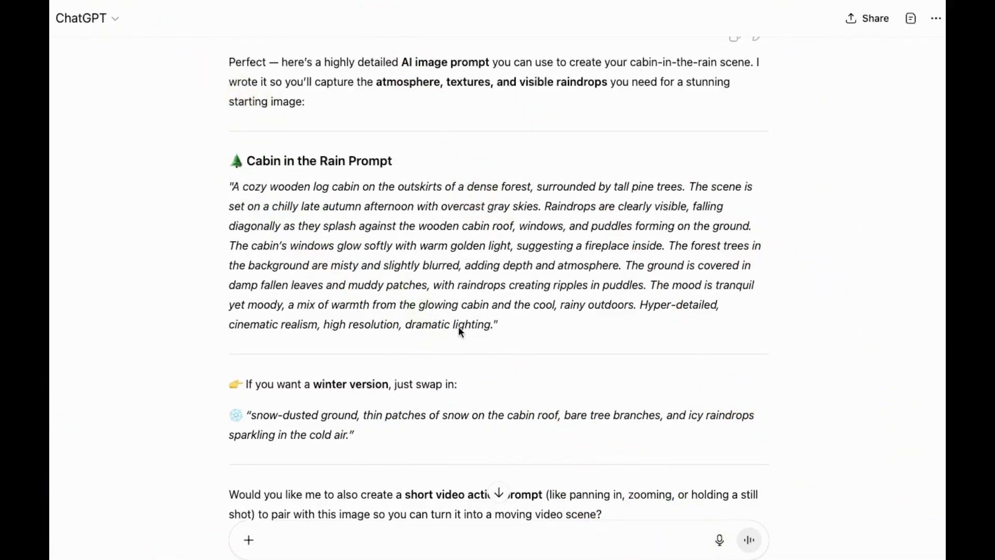
{"action": "left_click_drag", "start_coordinate": [490, 325], "coordinate": [231, 187]}
{"action": "key", "text": "ctrl+c"}
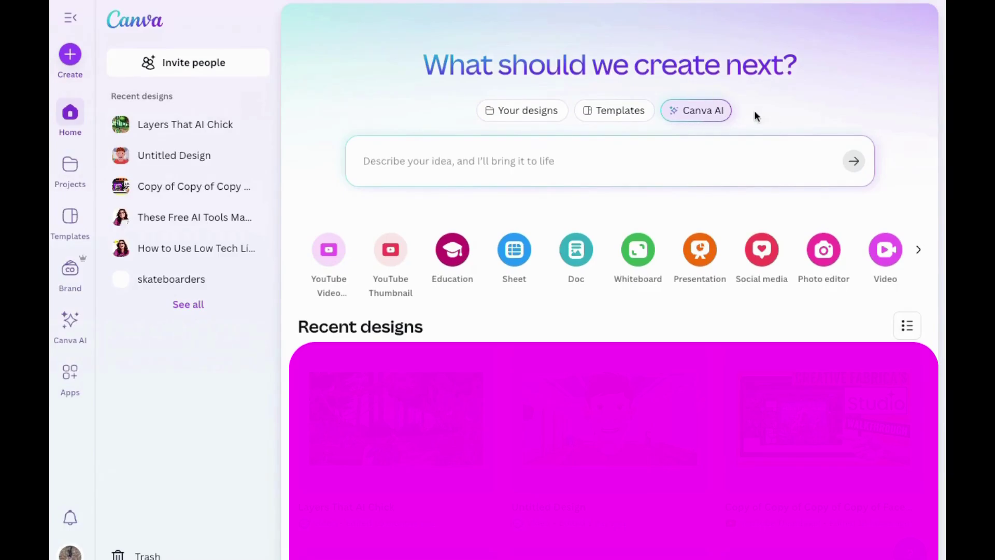
Switch the Canva home page to Canva AI and hide the chat history list.
{"action": "left_click", "coordinate": [703, 111]}
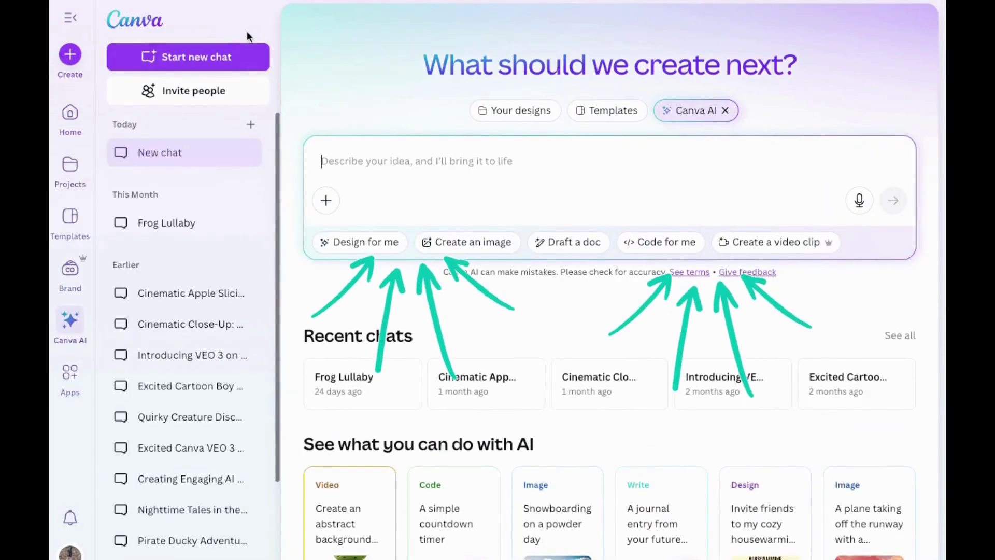
{"action": "left_click", "coordinate": [247, 62]}
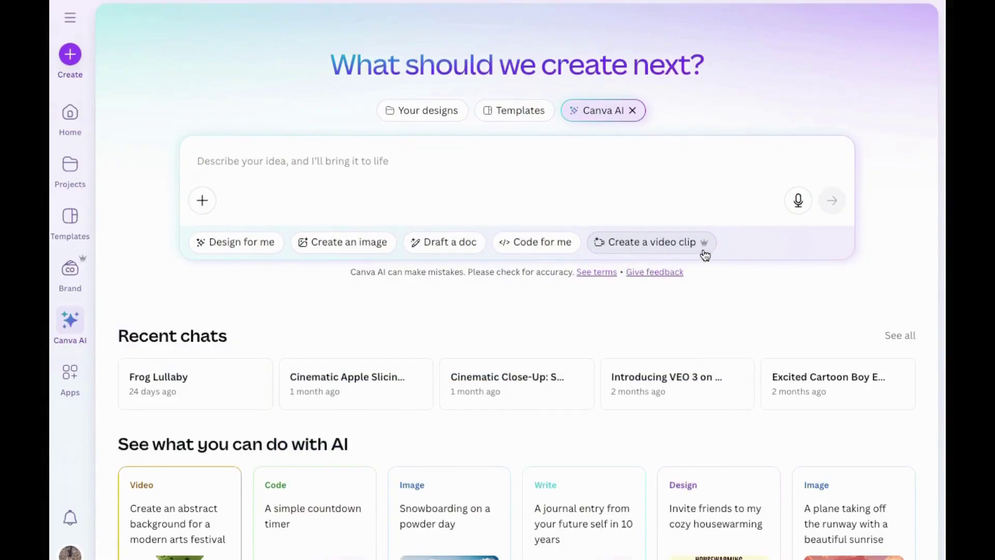
Start a video clip request with the pasted cabin prompt and browse the style options.
{"action": "left_click", "coordinate": [648, 246]}
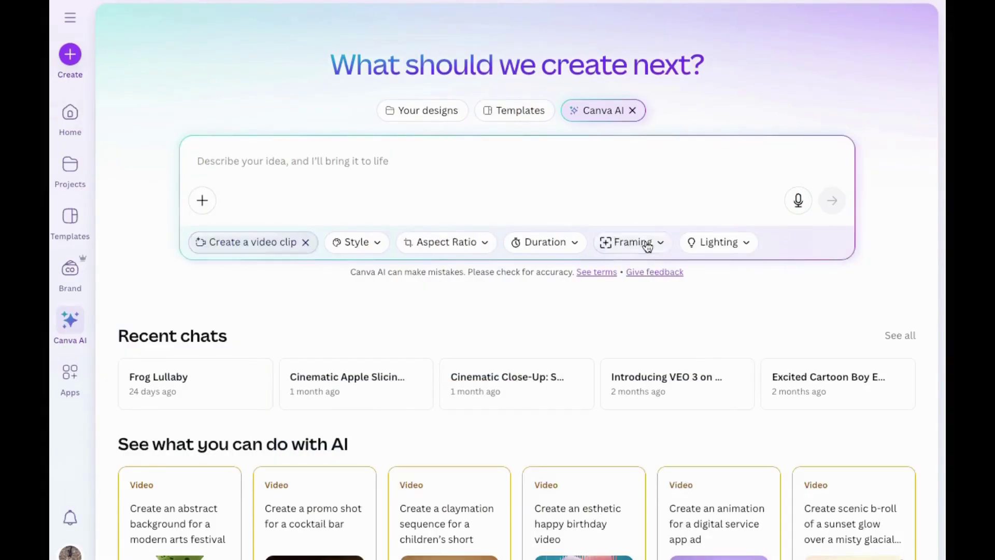
{"action": "left_click", "coordinate": [243, 160]}
{"action": "key", "text": "ctrl+v"}
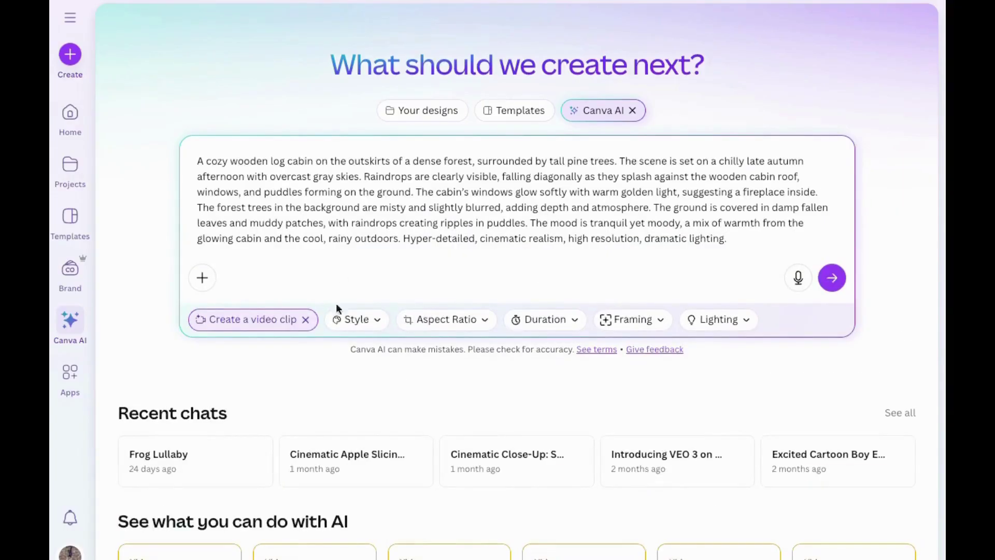
{"action": "left_click", "coordinate": [353, 319]}
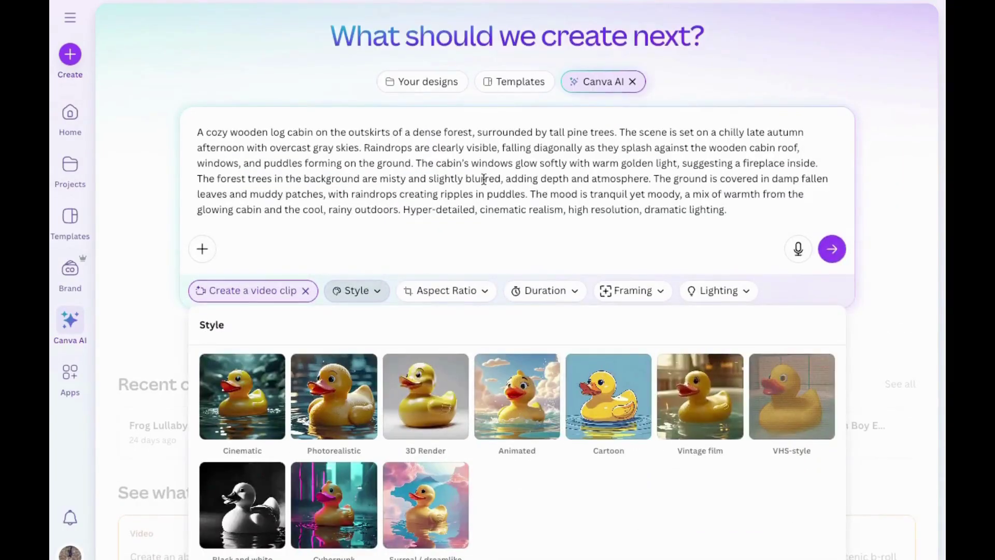
{"action": "left_click", "coordinate": [362, 291]}
{"action": "left_click", "coordinate": [333, 290]}
{"action": "scroll", "coordinate": [284, 428], "scroll_direction": "down", "scroll_amount": 2}
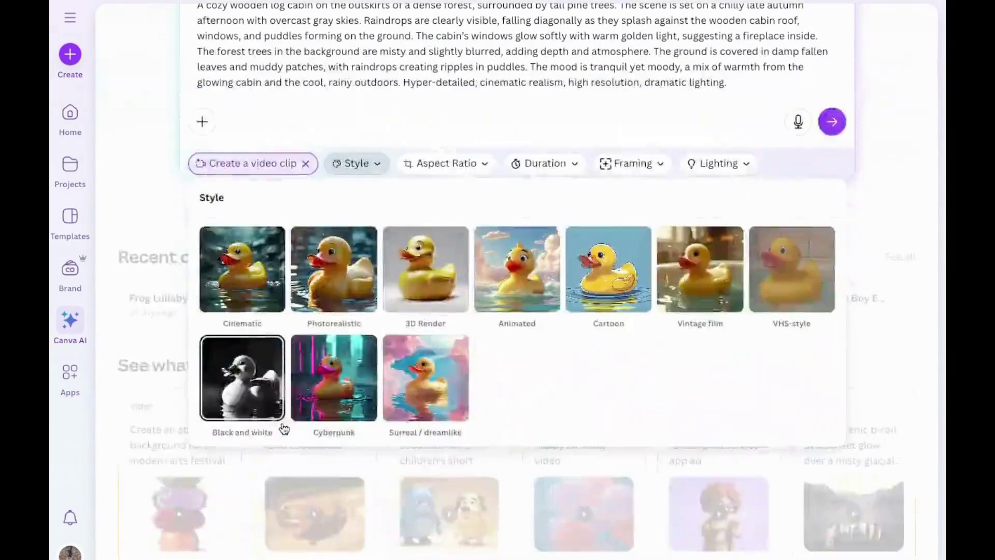
{"action": "scroll", "coordinate": [284, 428], "scroll_direction": "up", "scroll_amount": 2}
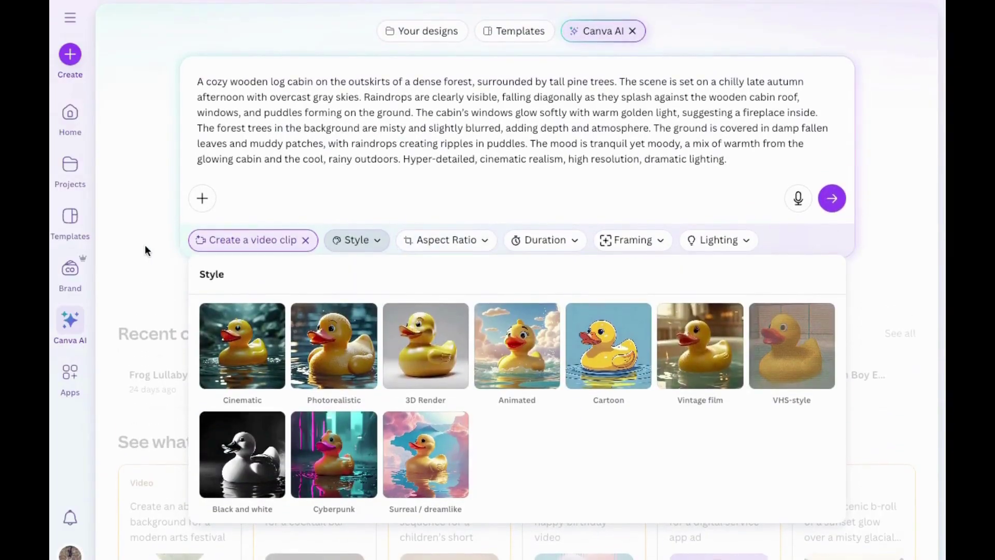
{"action": "left_click", "coordinate": [146, 248]}
Set the clip to 16:9 aspect ratio and 8 seconds duration.
{"action": "left_click", "coordinate": [447, 240]}
{"action": "left_click", "coordinate": [234, 310]}
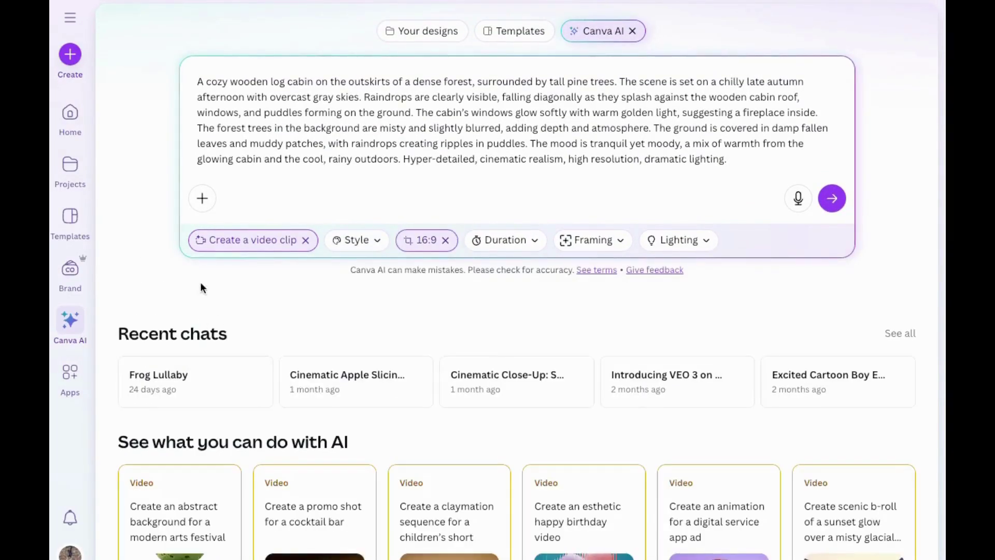
{"action": "left_click", "coordinate": [533, 242]}
{"action": "left_click", "coordinate": [275, 314]}
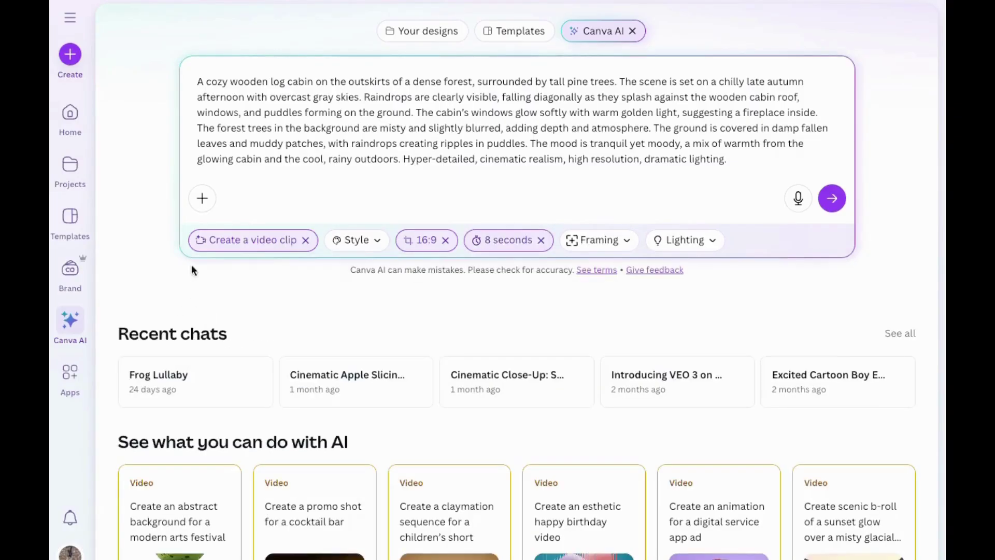
Look over the Framing and Lighting options without changing them.
{"action": "left_click", "coordinate": [626, 242]}
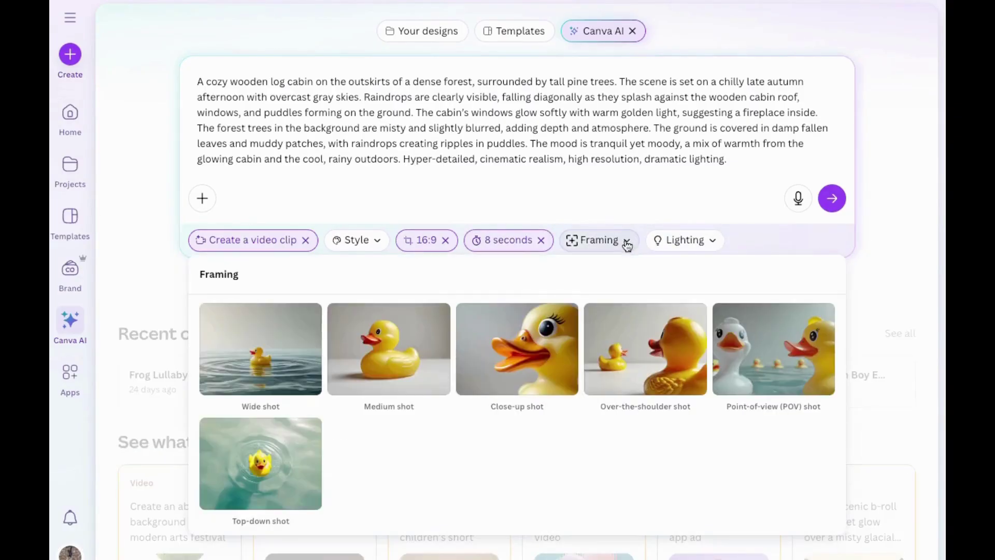
{"action": "left_click", "coordinate": [149, 256]}
{"action": "left_click", "coordinate": [704, 242]}
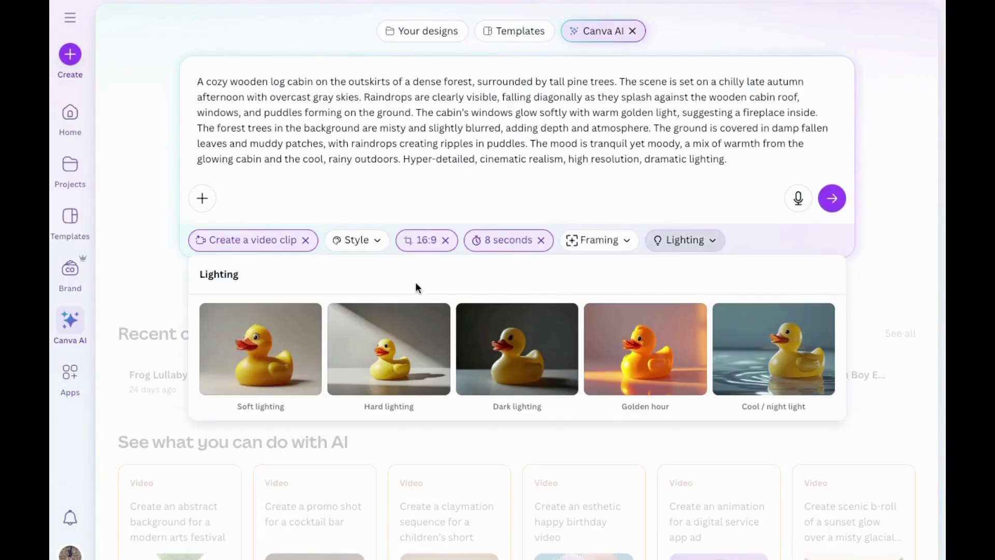
{"action": "left_click", "coordinate": [202, 252]}
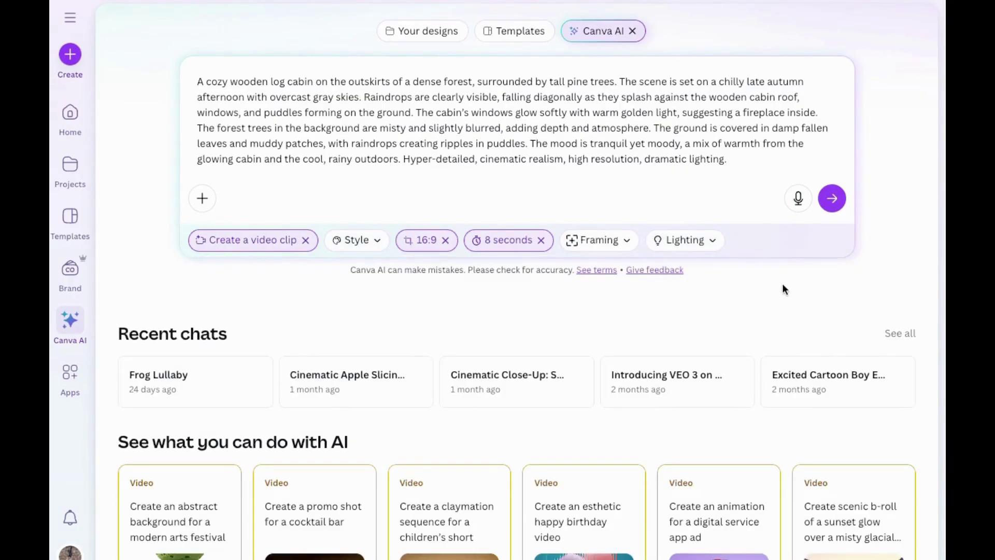
{"action": "scroll", "coordinate": [818, 289], "scroll_direction": "up", "scroll_amount": 1}
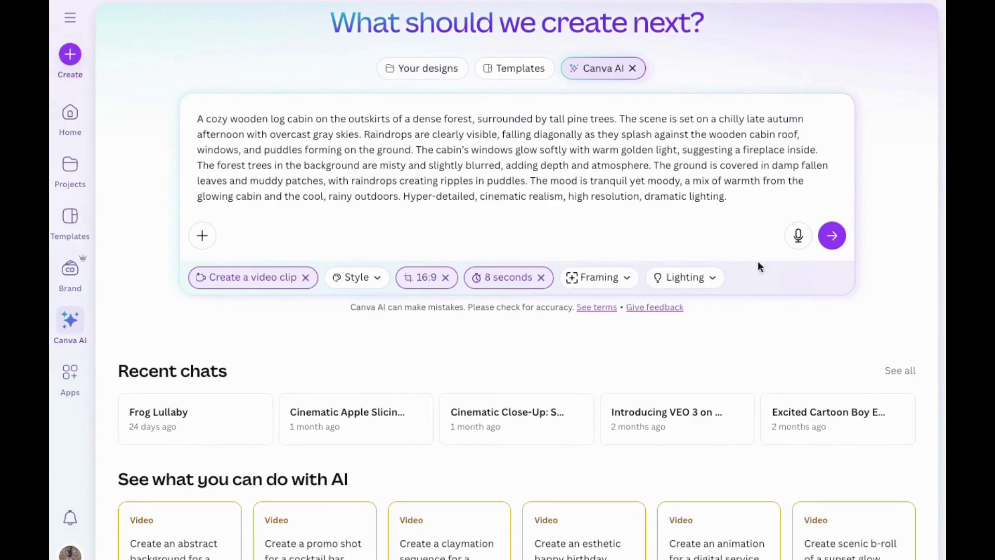
Submit the cabin prompt and open a large preview of the generated rainy cabin video.
{"action": "left_click", "coordinate": [832, 237]}
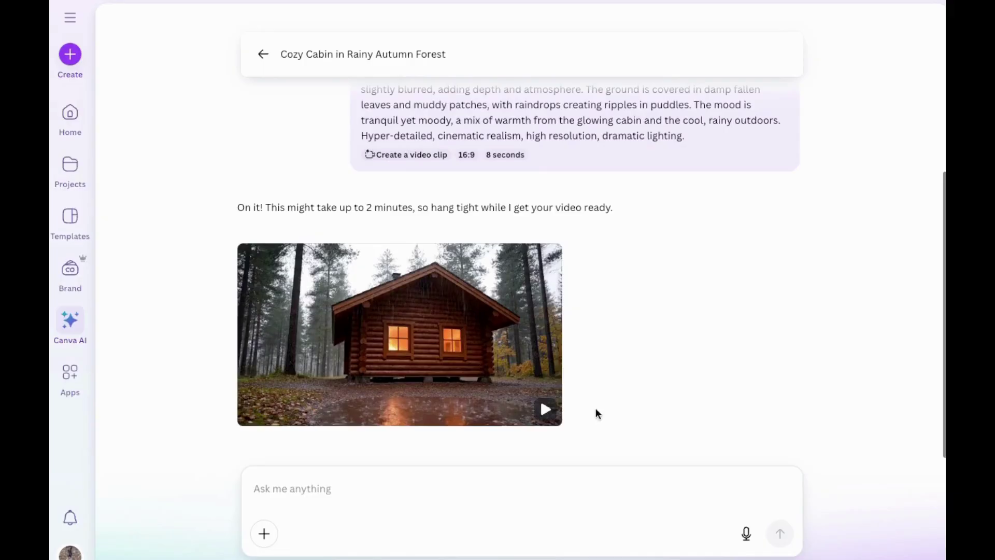
{"action": "scroll", "coordinate": [519, 474], "scroll_direction": "up", "scroll_amount": 1}
{"action": "left_click", "coordinate": [544, 430]}
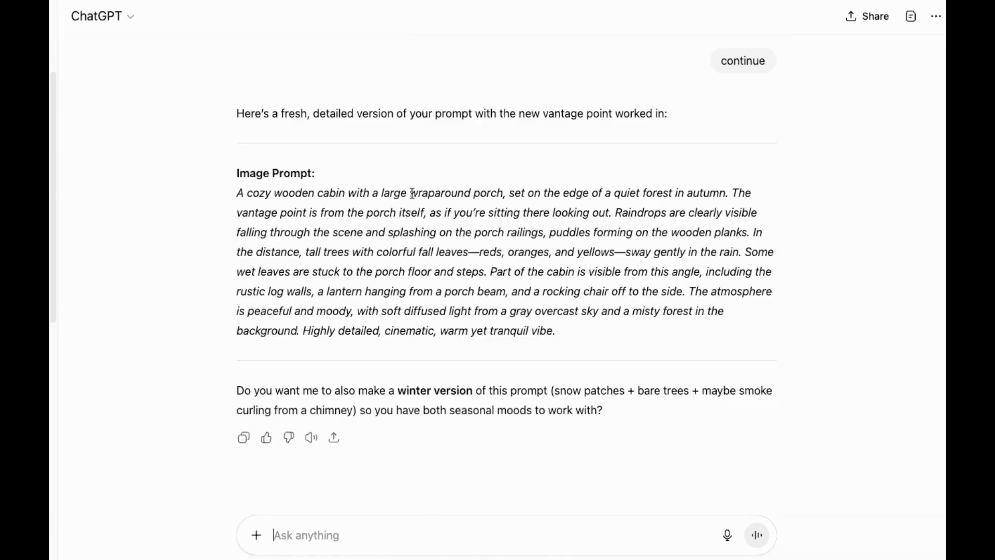
Select the whole revised wraparound-porch prompt in ChatGPT and paste it into Canva AI's video box.
{"action": "left_click_drag", "start_coordinate": [412, 193], "coordinate": [521, 194]}
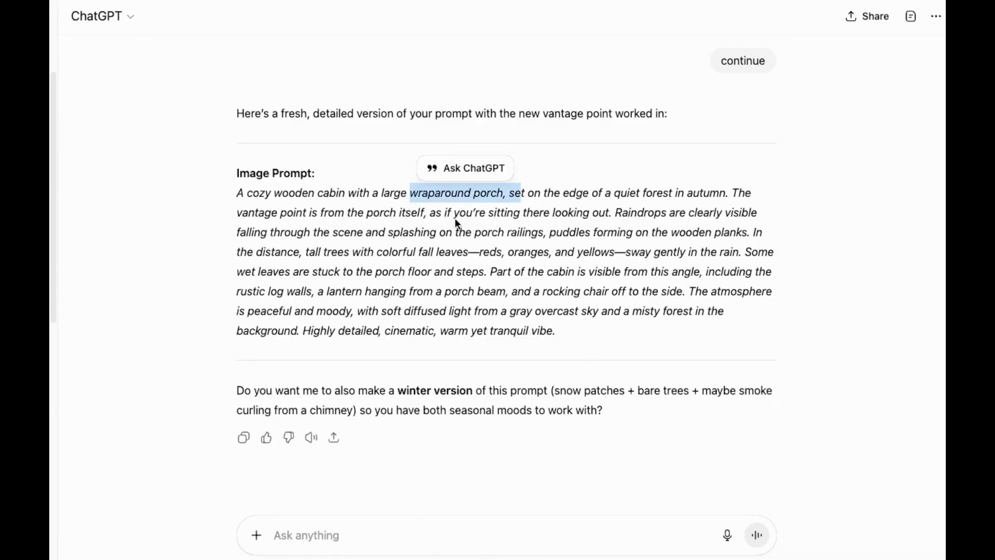
{"action": "left_click_drag", "start_coordinate": [455, 222], "coordinate": [604, 216]}
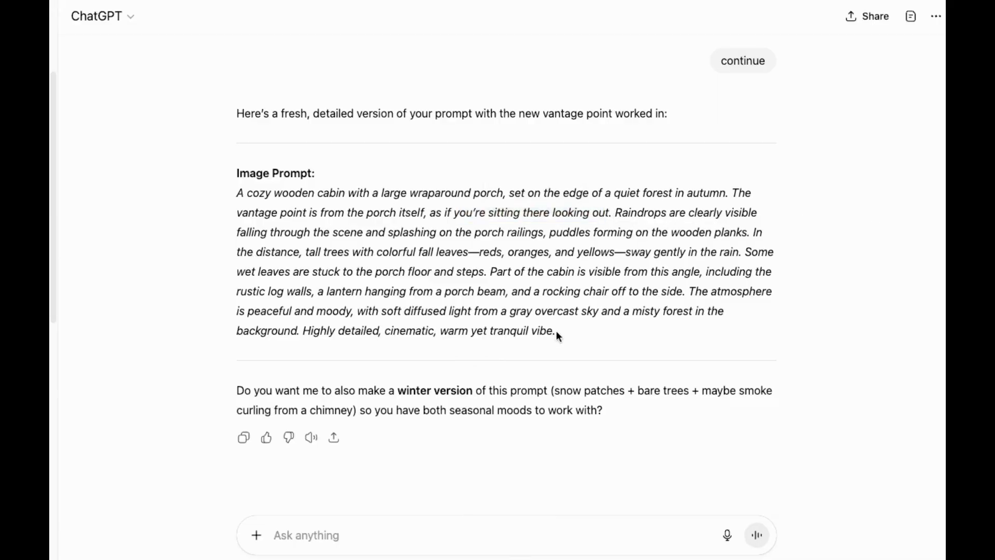
{"action": "left_click_drag", "start_coordinate": [556, 330], "coordinate": [235, 197]}
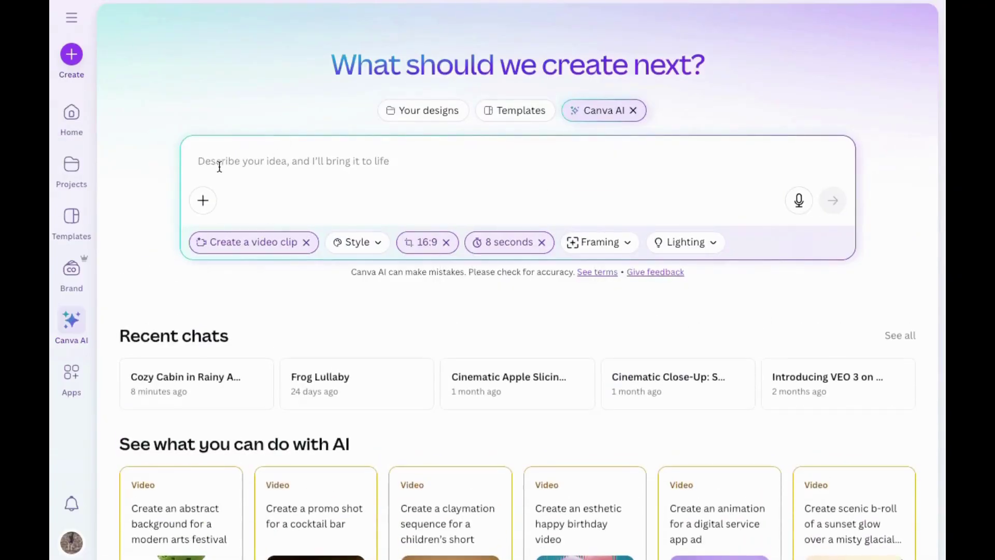
{"action": "type", "text": "A cozy wooden cabin with a large wraparound porch, set on the edge of a quiet forest in autumn. The vantage point is from the porch itself, as if you’re sitting there looking out. Raindrops are clearly visible falling through the scene and splashing on the porch railings, puddles forming on the wooden planks. In the distance, tall trees with colorful fall leaves—reds, oranges, and yellows—sway gently in the rain. Some wet leaves are stuck to the porch floor and steps. Part of the cabin is visible from this angle, including the rustic log walls, a lantern hanging from a porch beam, and a rocking chair off to the side. The atmosphere is peaceful and moody, with soft diffused light from a gray overcast sky and a misty forest in the background. Highly detailed, cinematic, warm yet tranquil vibe."}
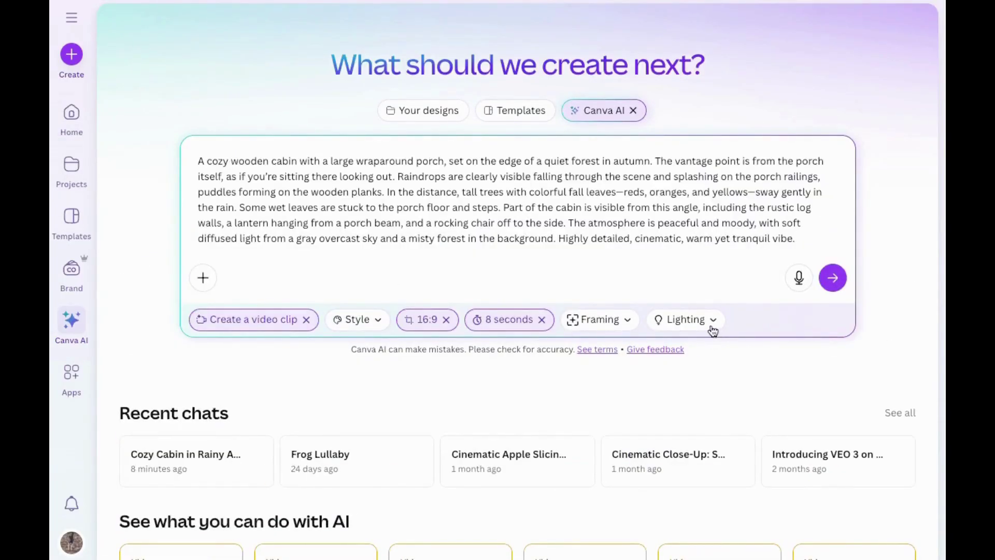
Submit the porch-view cabin prompt for an 8-second 16:9 clip.
{"action": "left_click", "coordinate": [832, 278]}
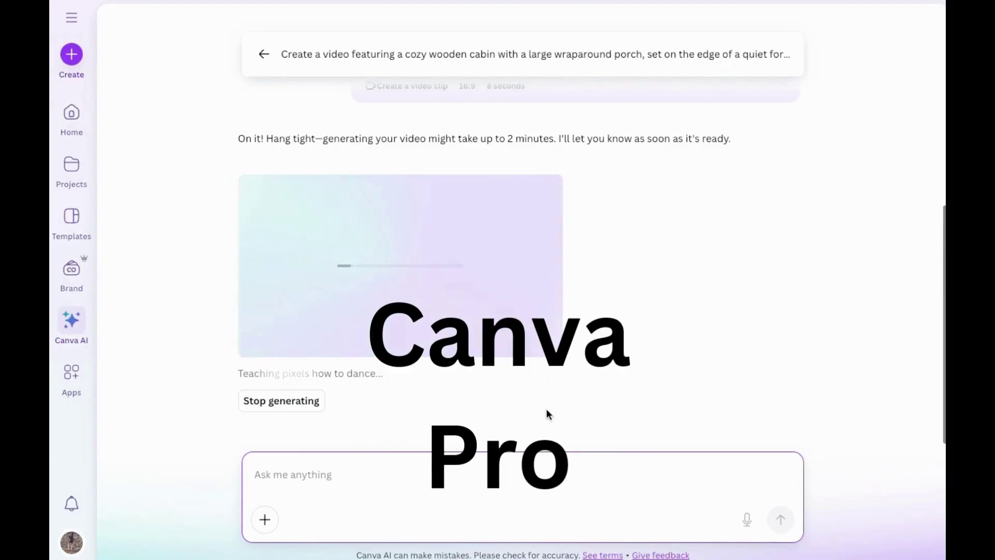
Open the finished porch video in a large preview and replay it from the start.
{"action": "left_click", "coordinate": [517, 458]}
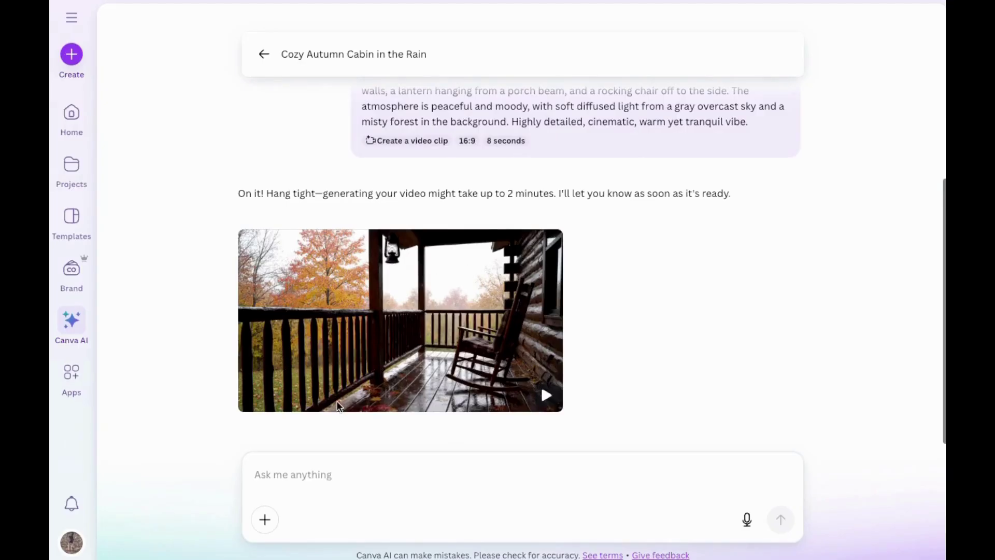
{"action": "mouse_move", "coordinate": [523, 395]}
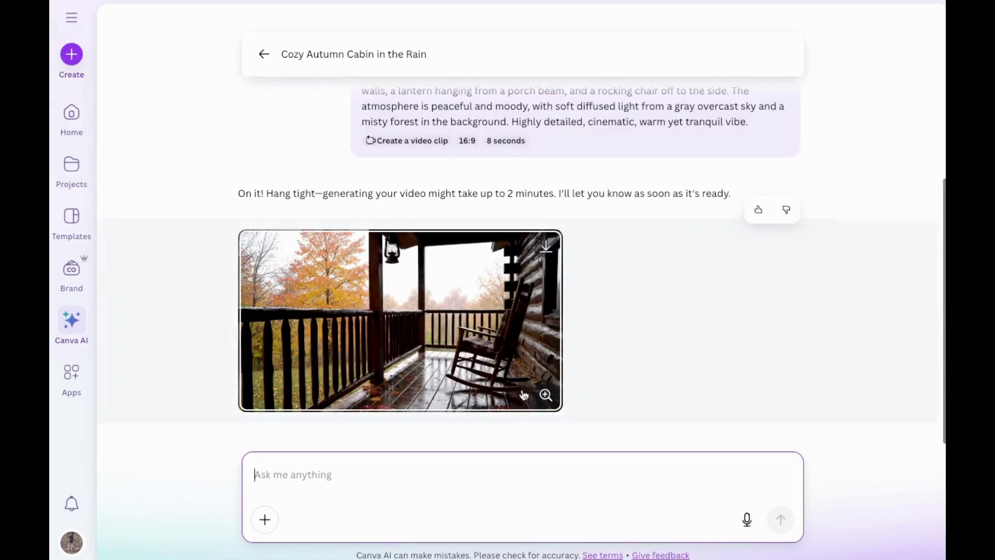
{"action": "left_click", "coordinate": [353, 302]}
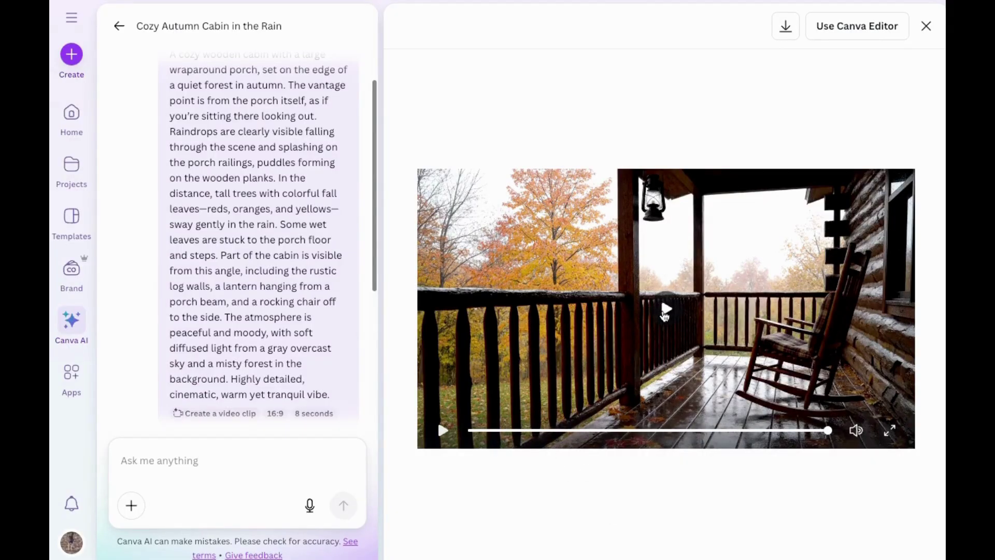
{"action": "left_click", "coordinate": [665, 309]}
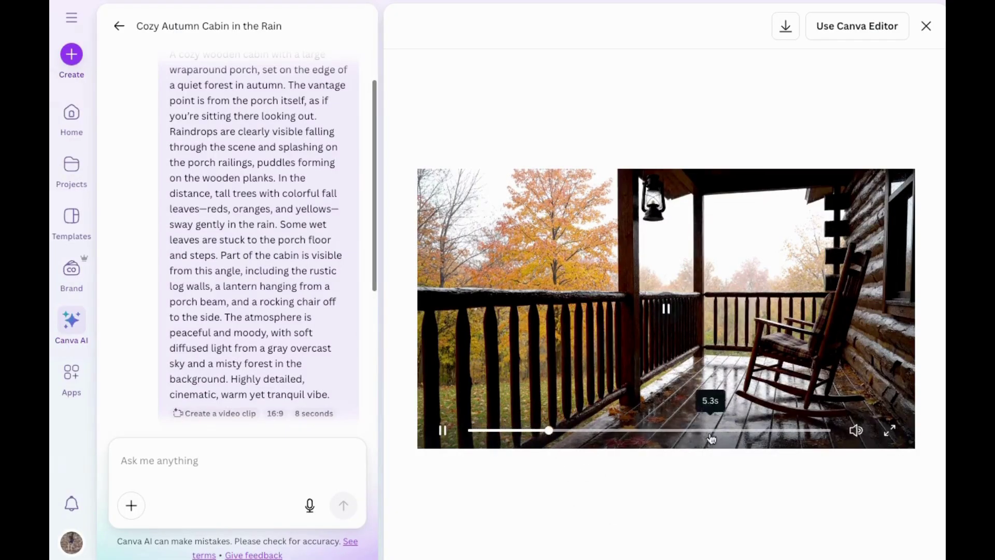
Go back to Canva home, create a Video design, and stretch its page from 5 seconds to 2:00.
{"action": "left_click", "coordinate": [119, 27]}
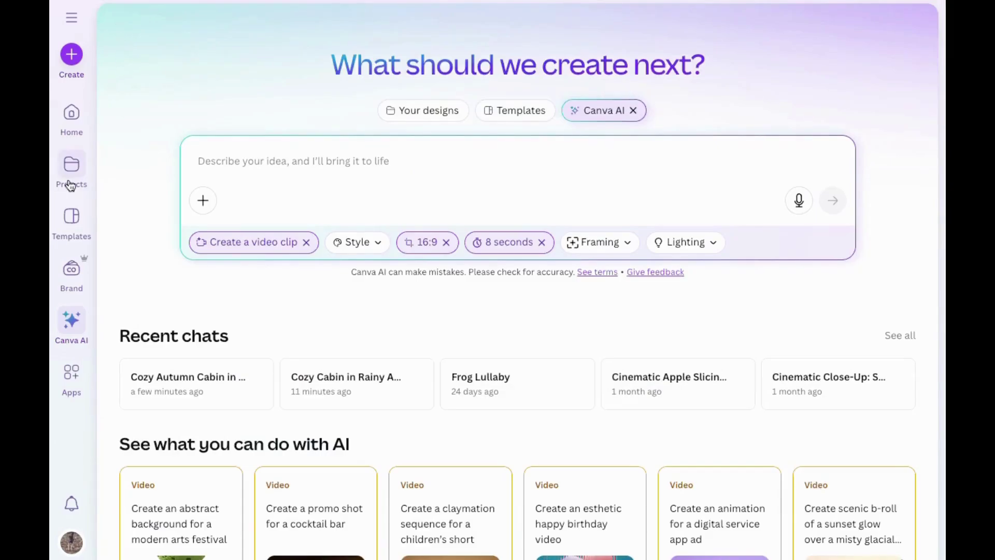
{"action": "left_click", "coordinate": [75, 115]}
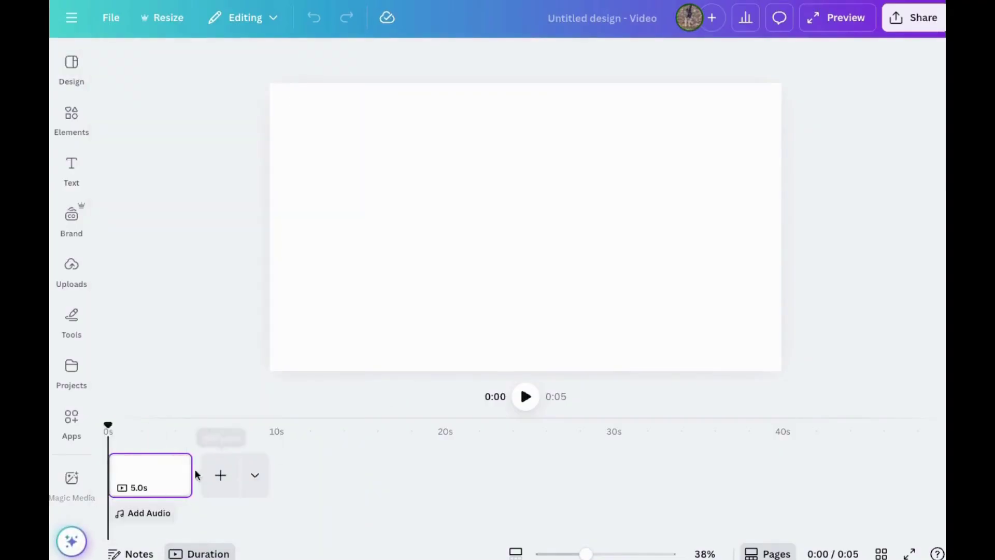
{"action": "left_click_drag", "start_coordinate": [187, 477], "coordinate": [984, 473]}
{"action": "scroll", "coordinate": [664, 518], "scroll_direction": "right", "scroll_amount": 5}
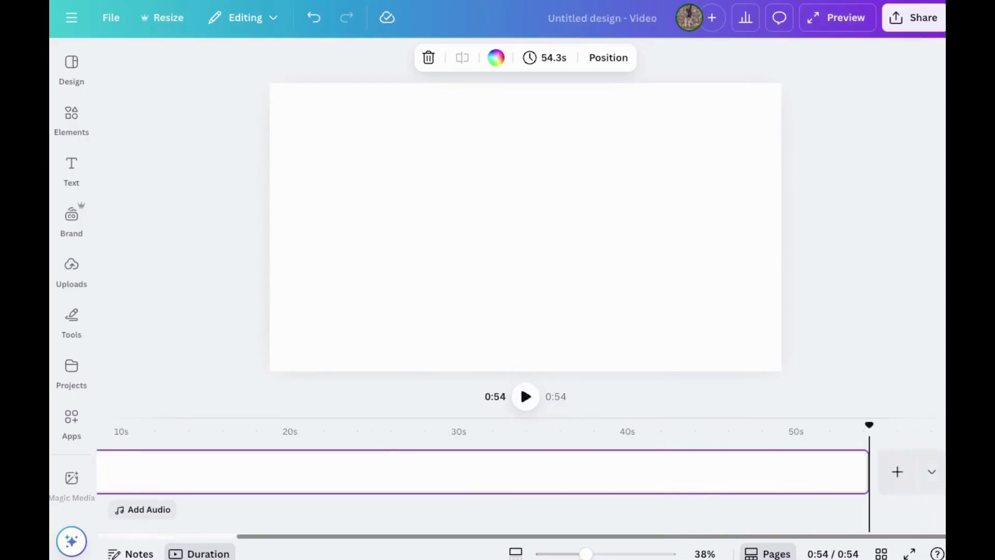
{"action": "left_click_drag", "start_coordinate": [861, 472], "coordinate": [940, 524]}
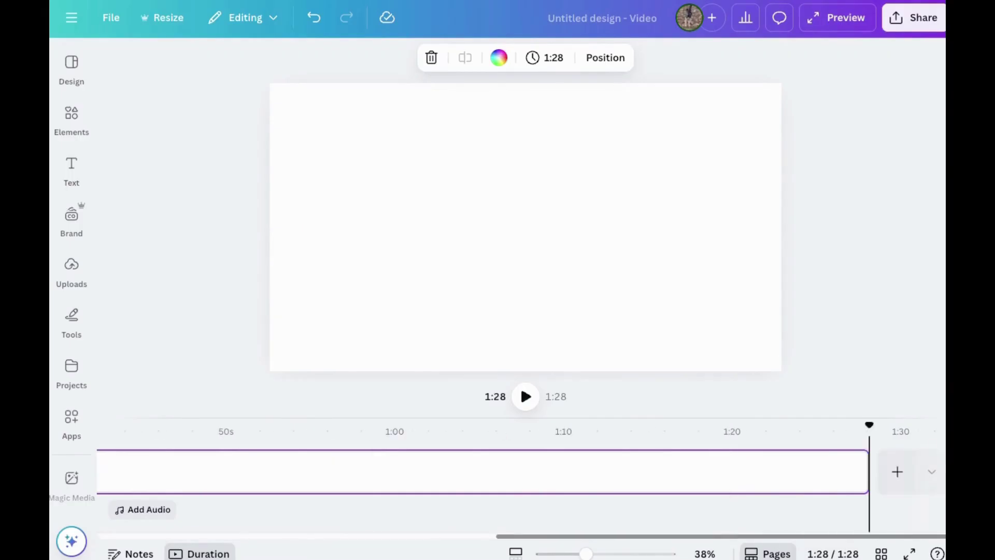
{"action": "left_click_drag", "start_coordinate": [864, 476], "coordinate": [940, 518]}
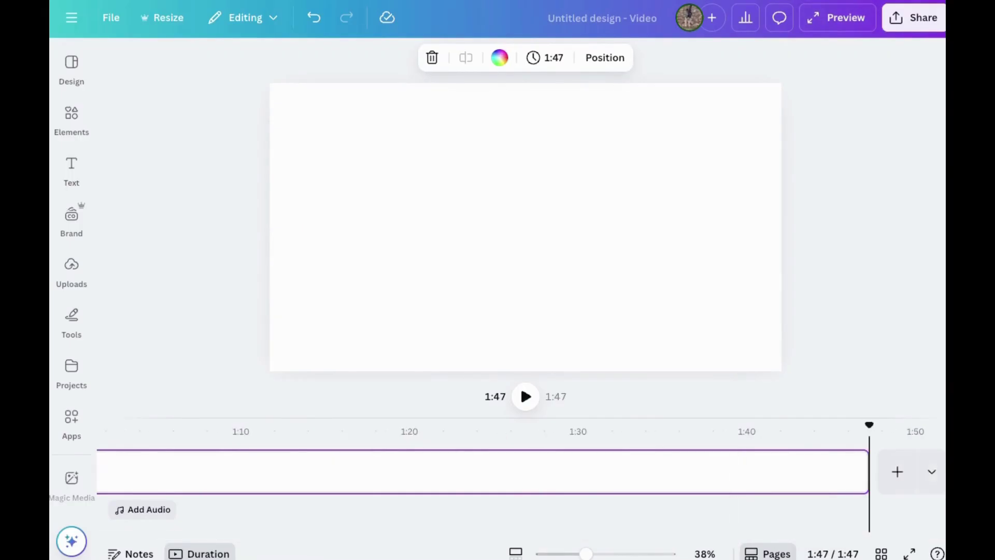
{"action": "left_click_drag", "start_coordinate": [860, 477], "coordinate": [760, 493]}
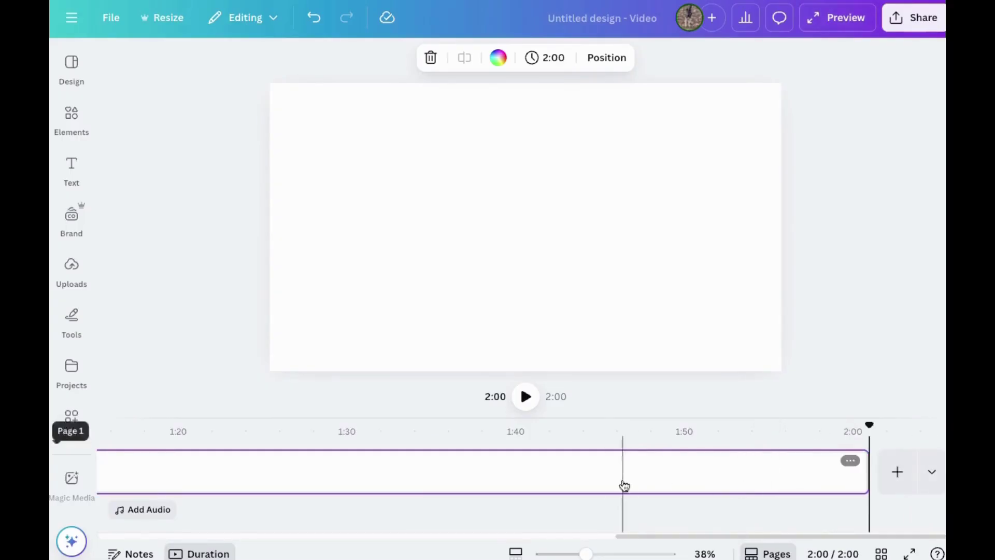
Add the rainy porch video from Uploads > Videos and resize it to fill the whole page.
{"action": "left_click", "coordinate": [72, 267]}
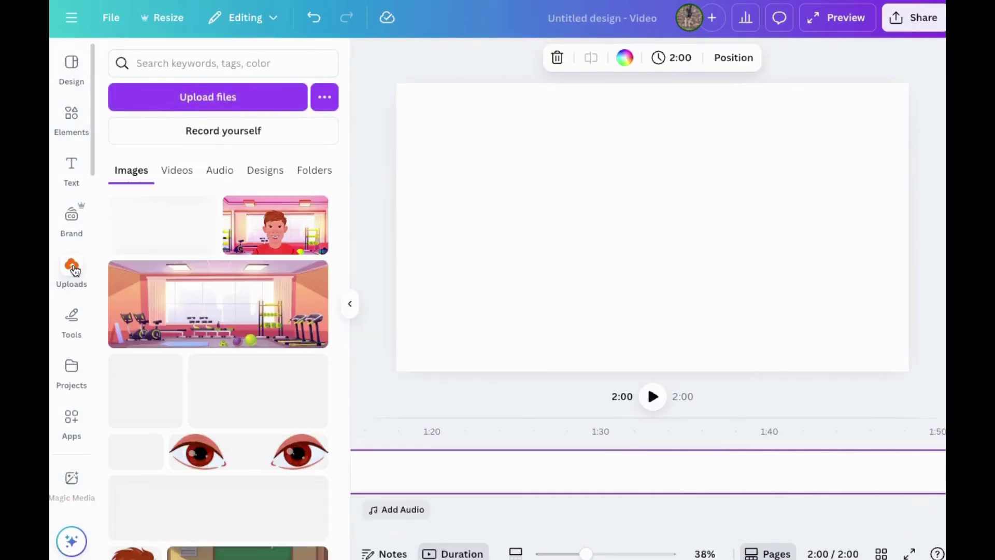
{"action": "left_click", "coordinate": [172, 171]}
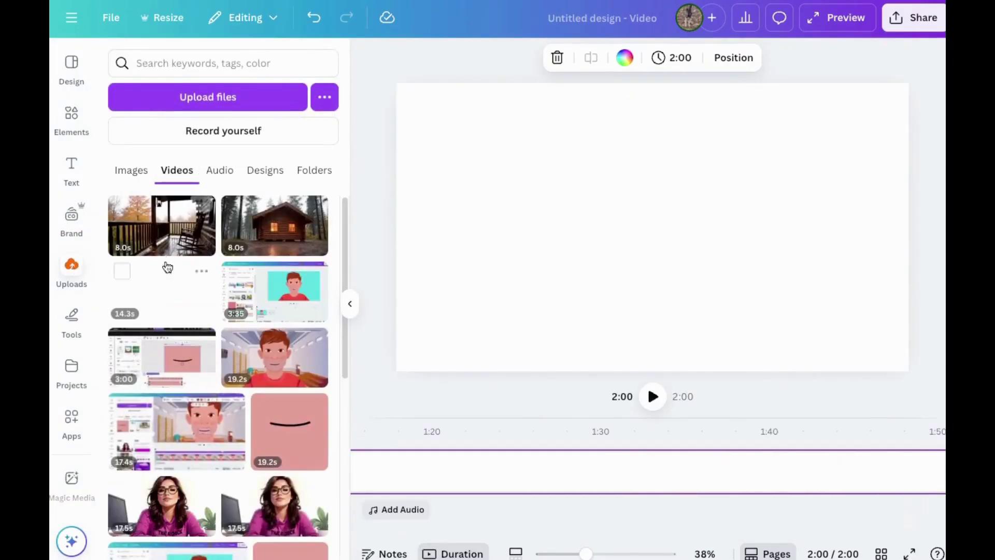
{"action": "left_click", "coordinate": [156, 230]}
{"action": "left_click_drag", "start_coordinate": [600, 200], "coordinate": [551, 172]}
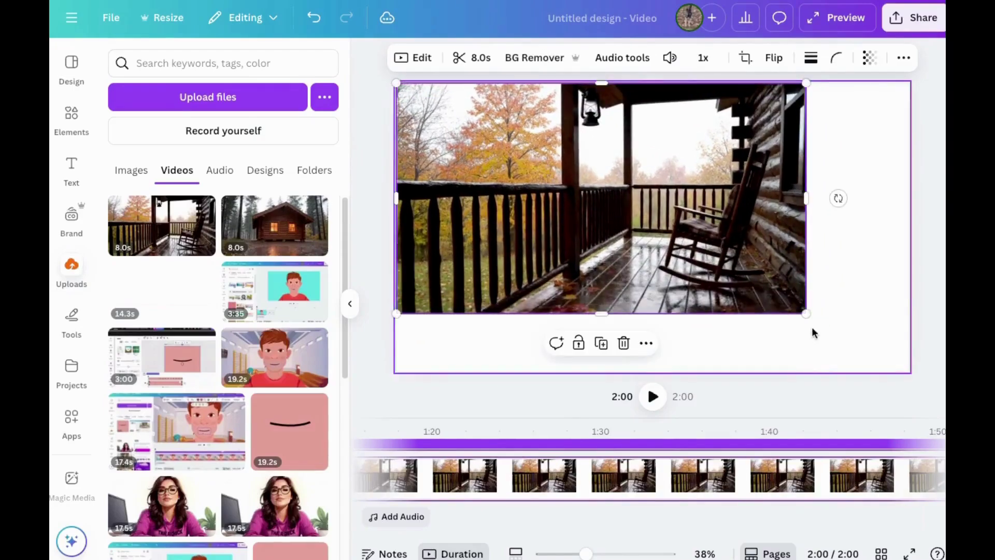
{"action": "left_click_drag", "start_coordinate": [805, 313], "coordinate": [909, 371]}
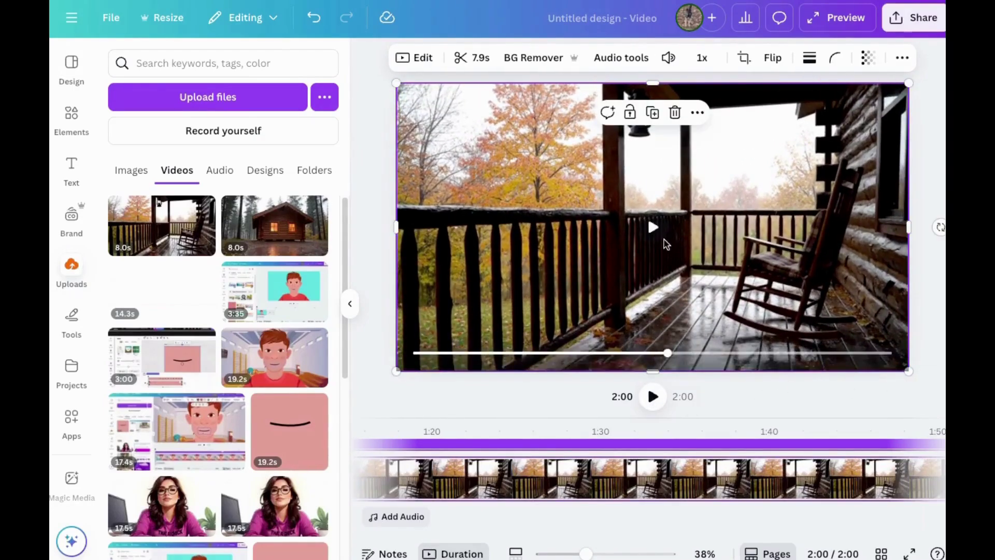
Play the design back to preview the porch clip across the timeline.
{"action": "scroll", "coordinate": [689, 536], "scroll_direction": "left", "scroll_amount": 10}
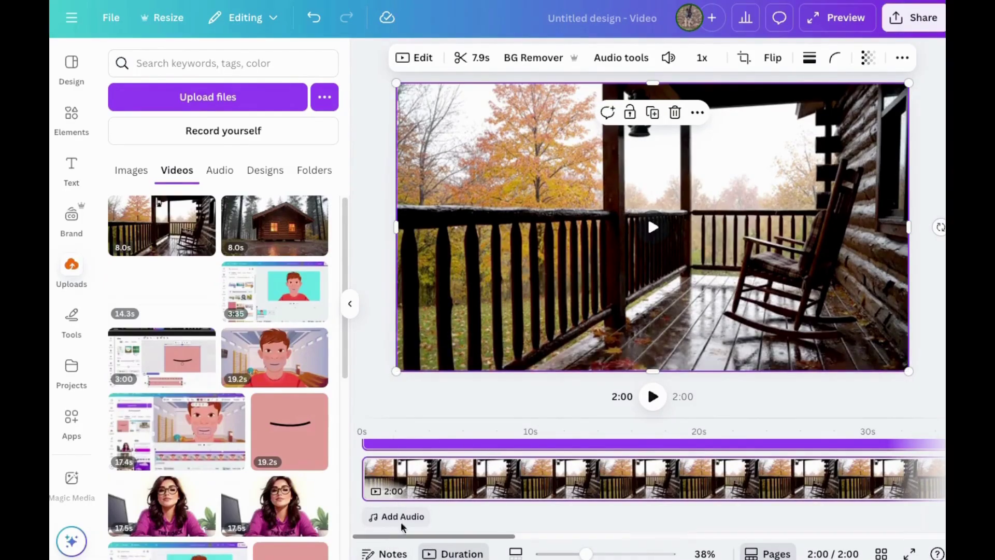
{"action": "left_click", "coordinate": [655, 401]}
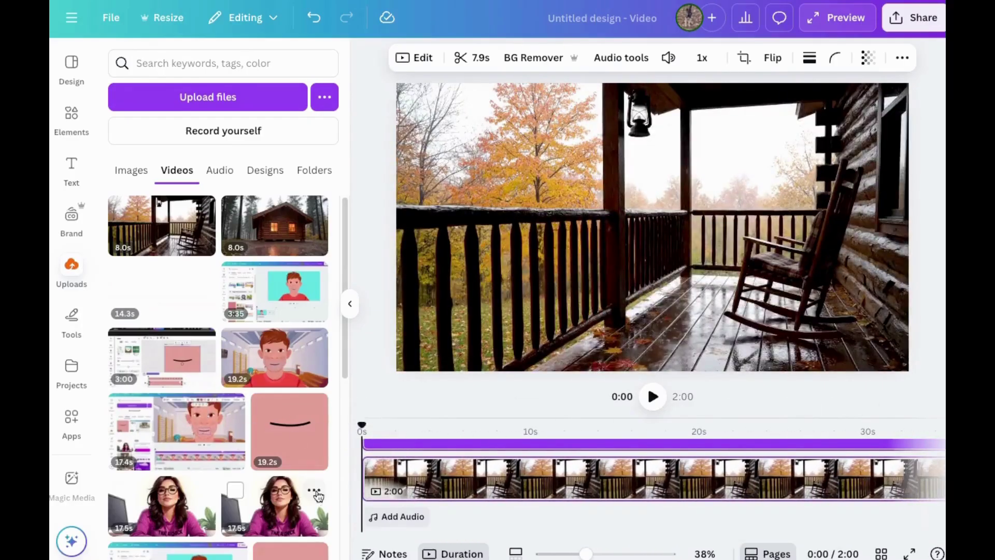
{"action": "left_click", "coordinate": [653, 398]}
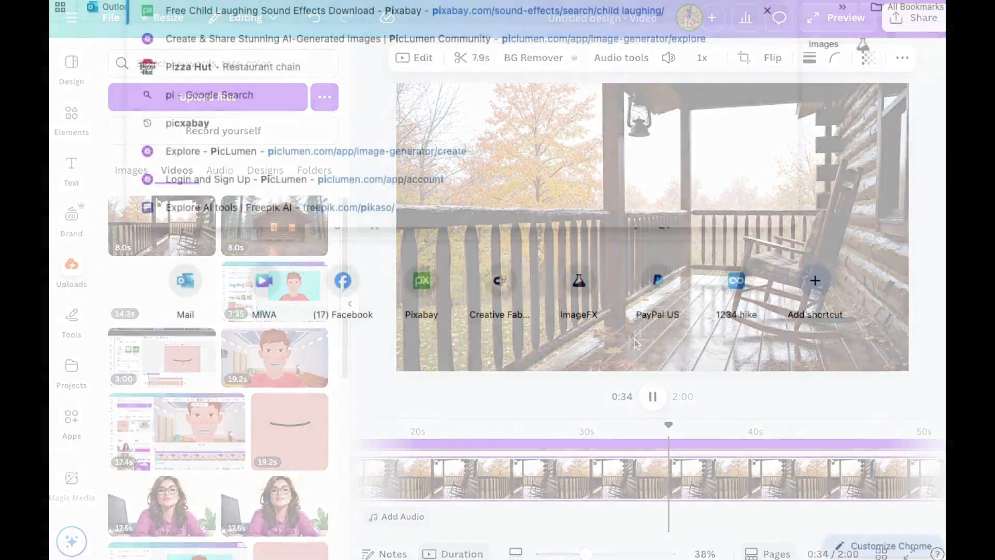
Open Pixabay sound effects and search for 'rain'.
{"action": "type", "text": "ay"}
{"action": "key", "text": "Return"}
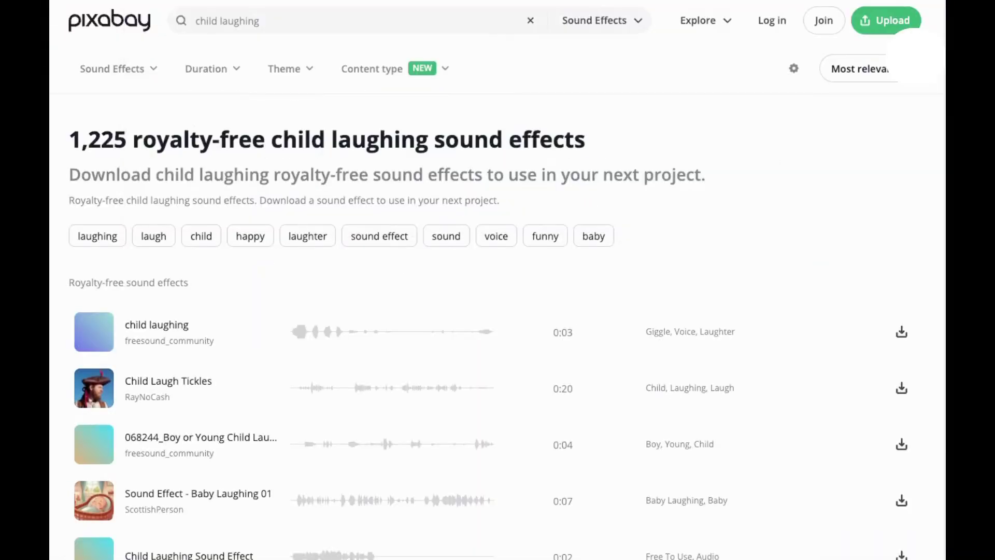
{"action": "left_click", "coordinate": [279, 30]}
{"action": "type", "text": "rain sounds"}
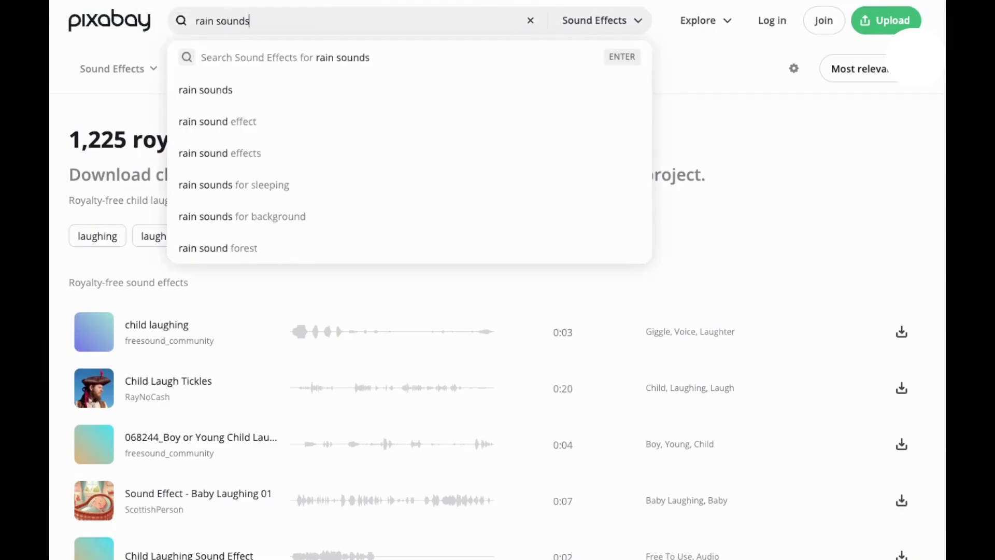
{"action": "key", "text": "Return"}
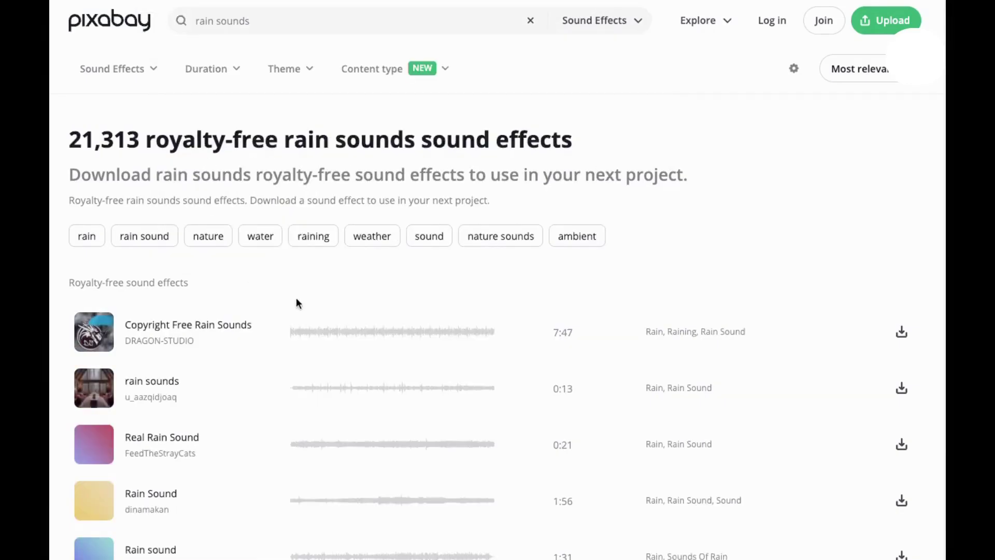
Preview Gentle rain sound, download it as an mp3, and close the thank-you dialog.
{"action": "scroll", "coordinate": [239, 384], "scroll_direction": "down", "scroll_amount": 1}
{"action": "scroll", "coordinate": [239, 389], "scroll_direction": "down", "scroll_amount": 5}
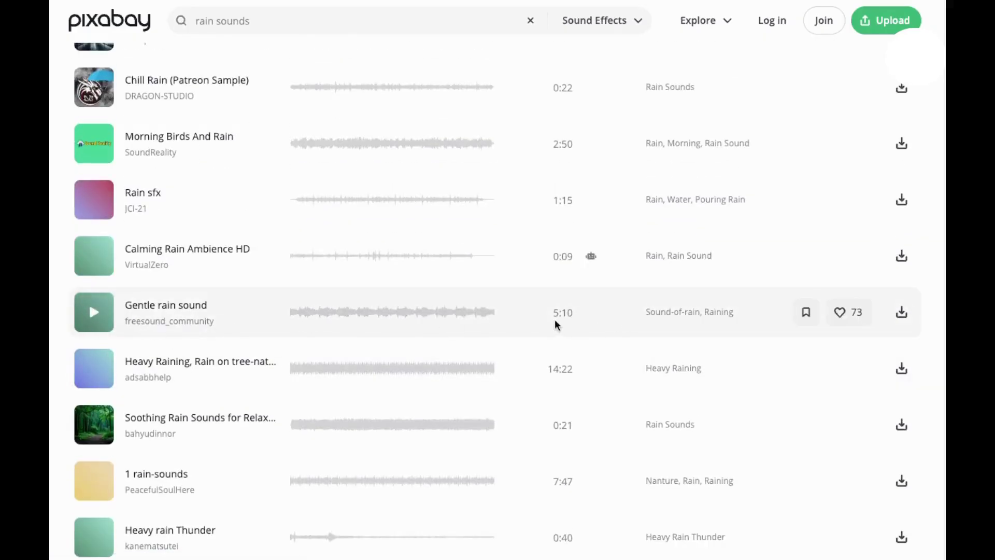
{"action": "left_click", "coordinate": [94, 310]}
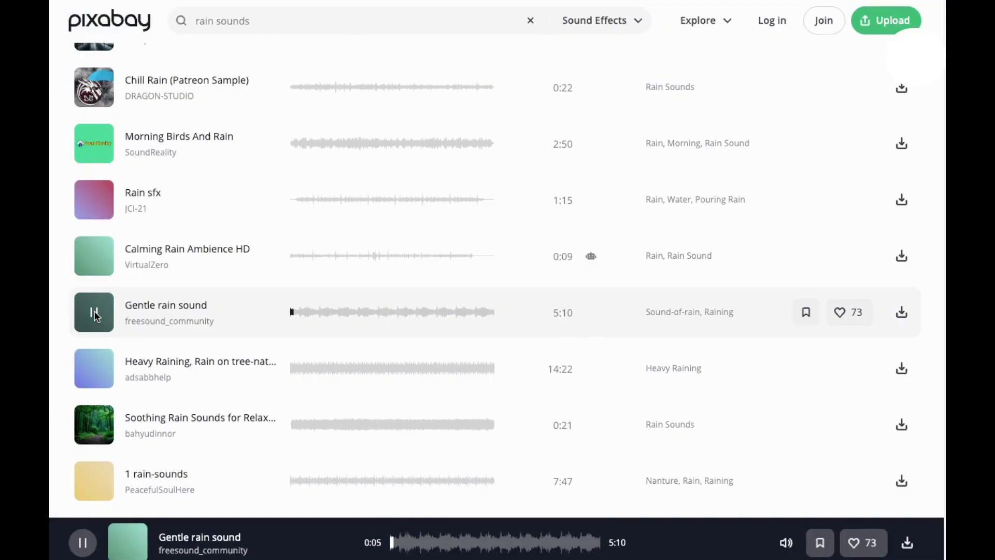
{"action": "left_click", "coordinate": [102, 312]}
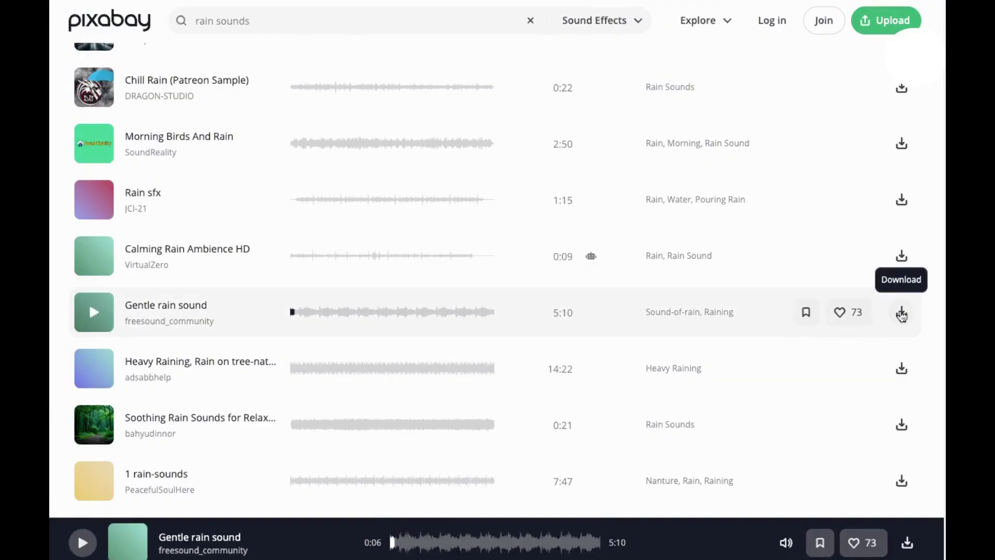
{"action": "left_click", "coordinate": [902, 313]}
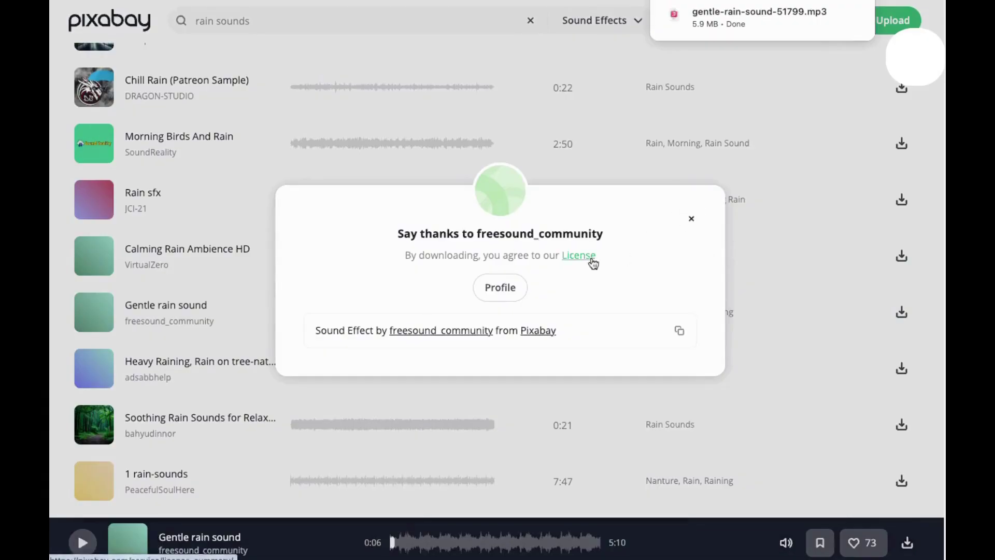
{"action": "left_click", "coordinate": [692, 223]}
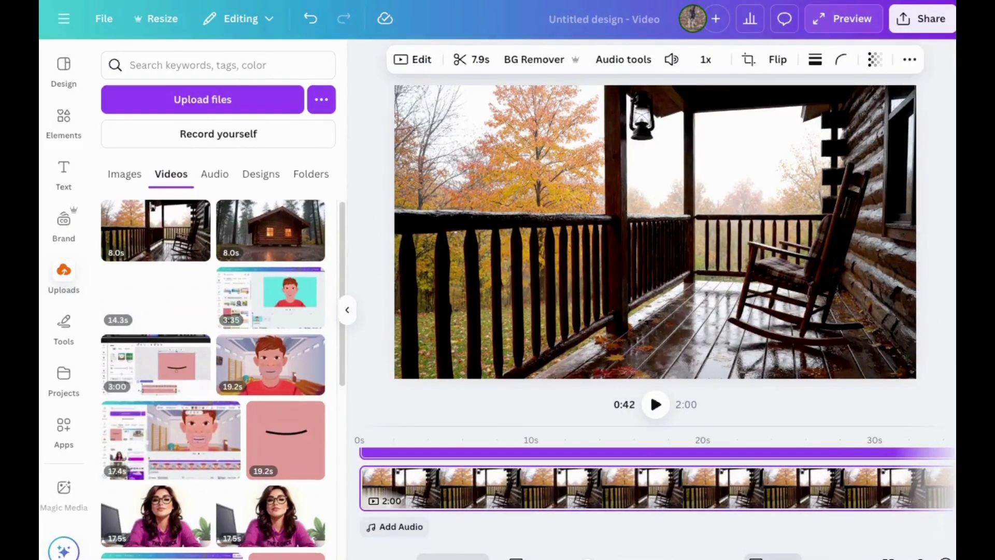
Upload the gentle rain mp3, lay it under the porch clip from the start, lower its volume and preview.
{"action": "mouse_move", "coordinate": [152, 206]}
{"action": "left_mouse_down"}
{"action": "mouse_move", "coordinate": [140, 282]}
{"action": "mouse_move", "coordinate": [155, 222]}
{"action": "left_mouse_up"}
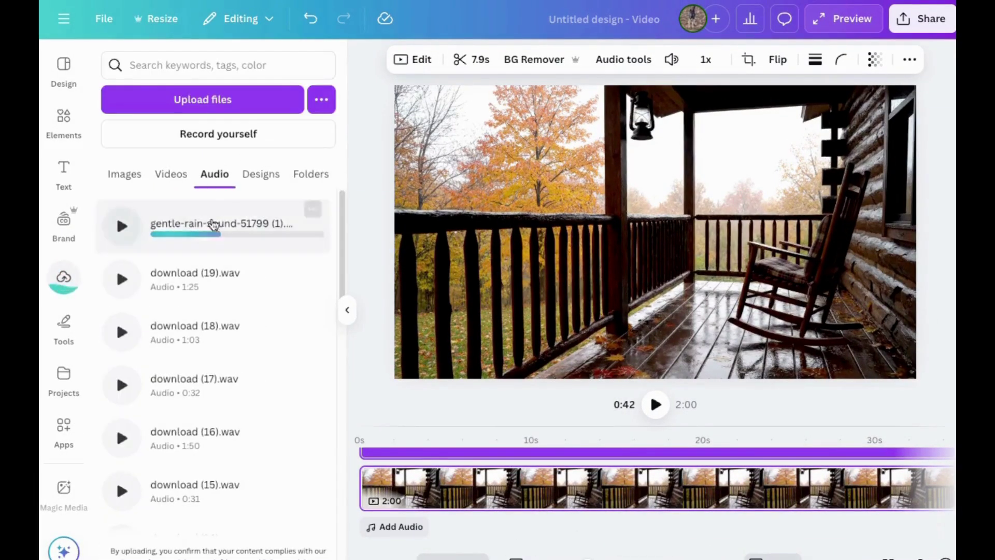
{"action": "left_click_drag", "start_coordinate": [427, 436], "coordinate": [344, 431]}
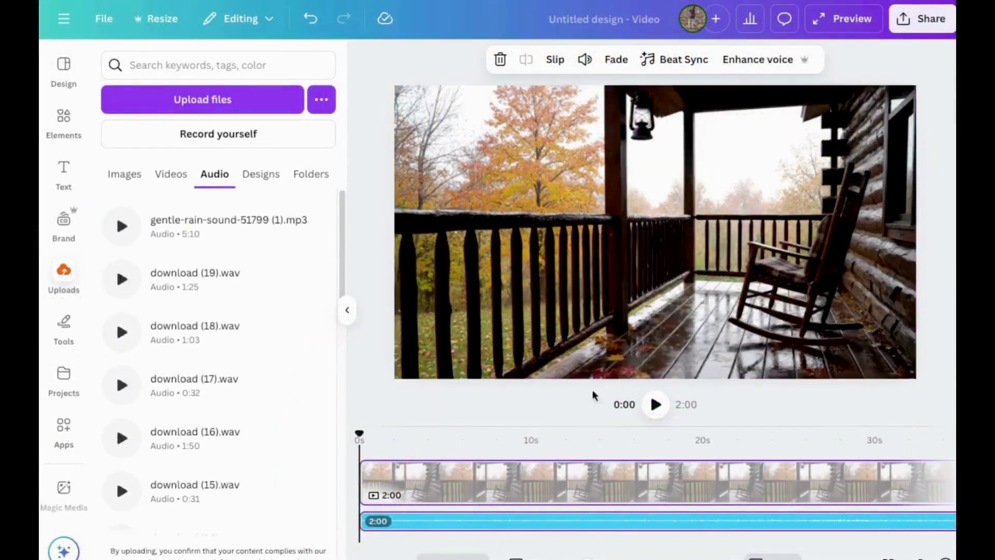
{"action": "left_click", "coordinate": [585, 59]}
{"action": "left_click_drag", "start_coordinate": [614, 102], "coordinate": [536, 107]}
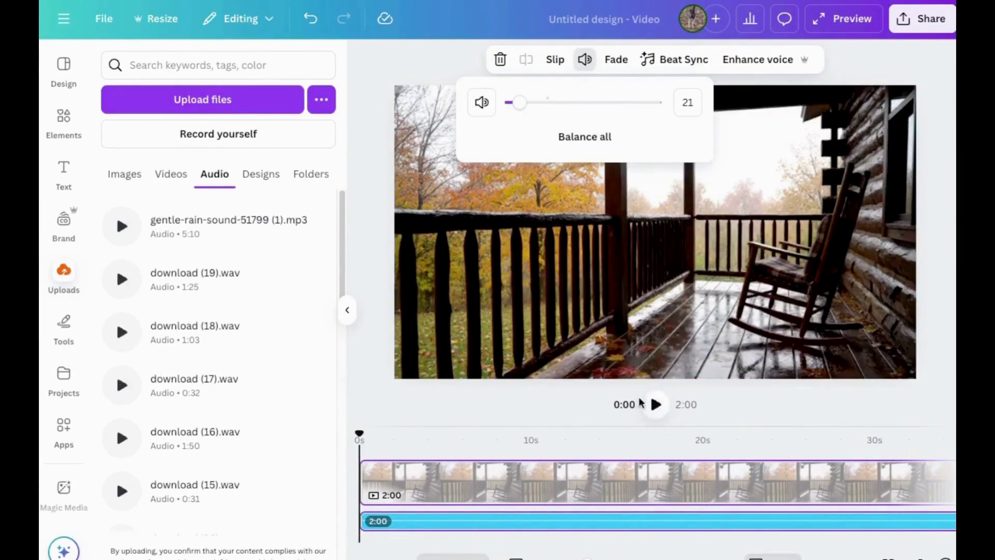
{"action": "left_click", "coordinate": [655, 404]}
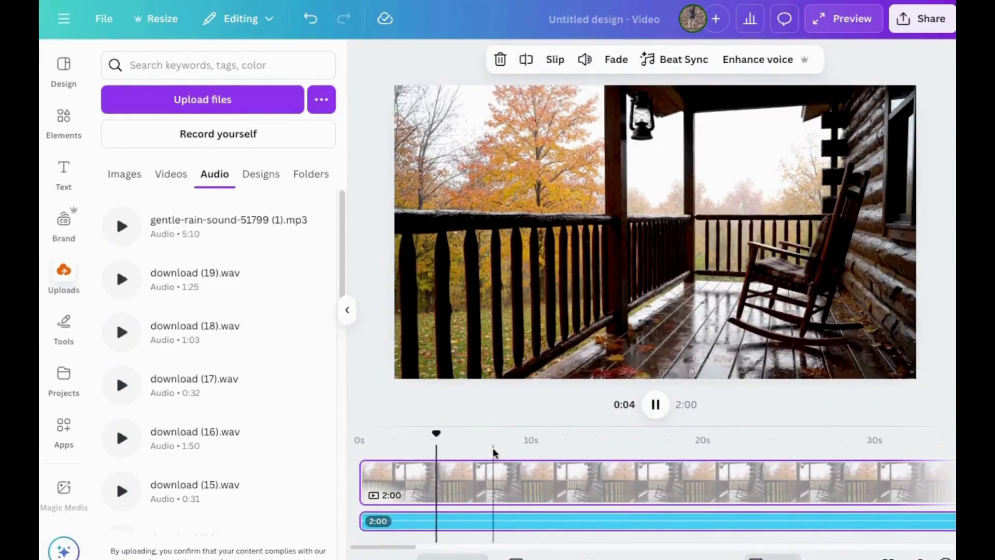
{"action": "key", "text": "space"}
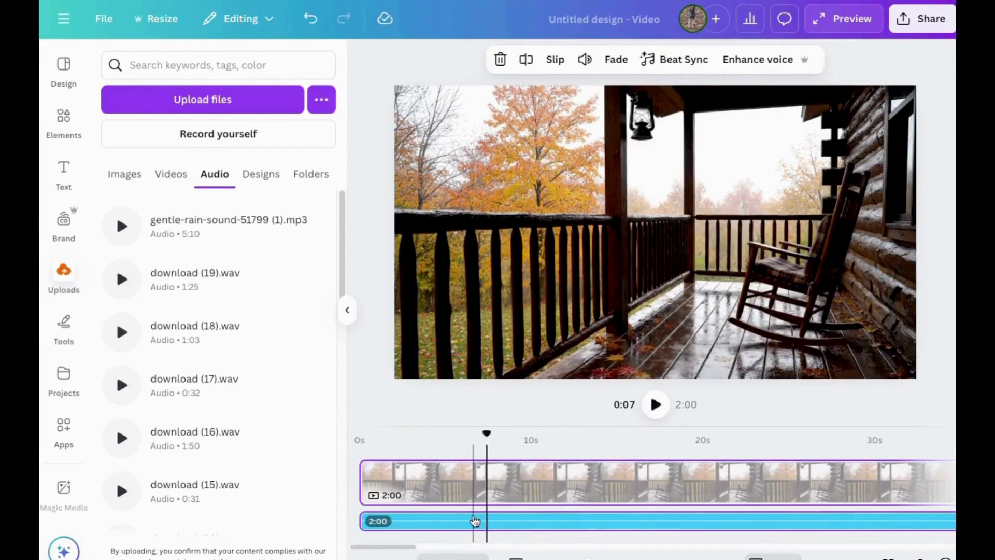
Raise the rain track's volume, replaying from about 0:12 and 0:06 to judge the mix.
{"action": "left_click", "coordinate": [585, 59]}
{"action": "left_click", "coordinate": [655, 404]}
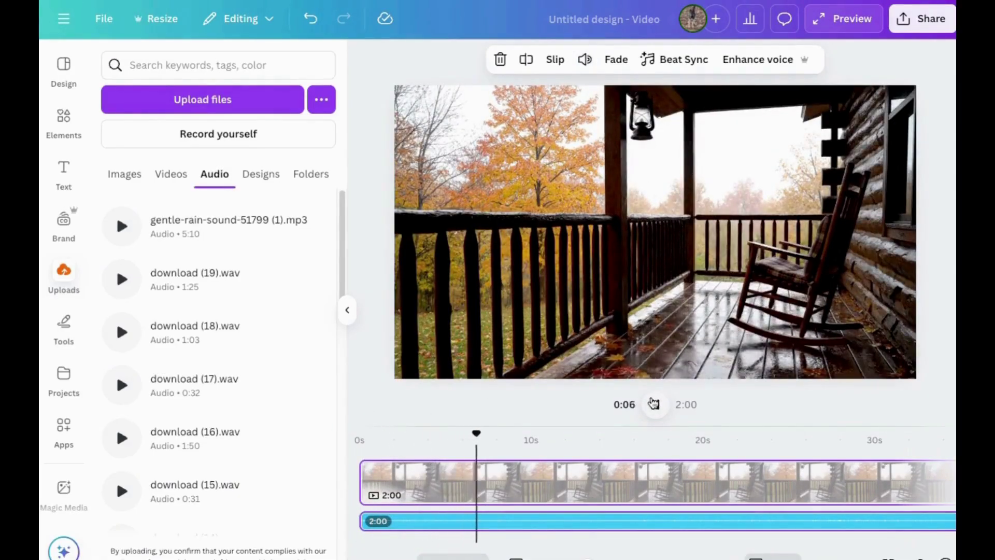
{"action": "left_click", "coordinate": [654, 404]}
{"action": "left_click", "coordinate": [569, 521]}
{"action": "left_click", "coordinate": [585, 60]}
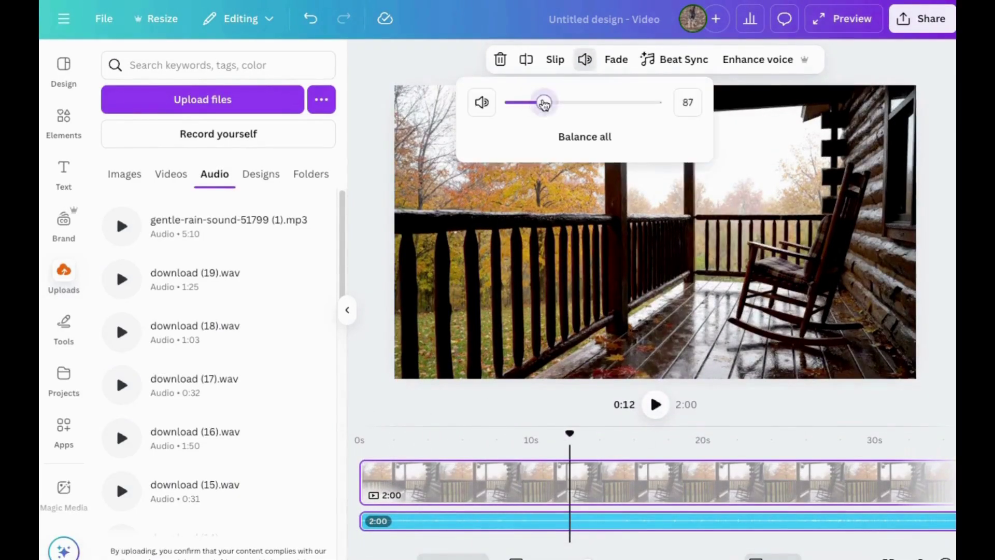
{"action": "left_click_drag", "start_coordinate": [570, 430], "coordinate": [460, 433]}
{"action": "left_click", "coordinate": [655, 404]}
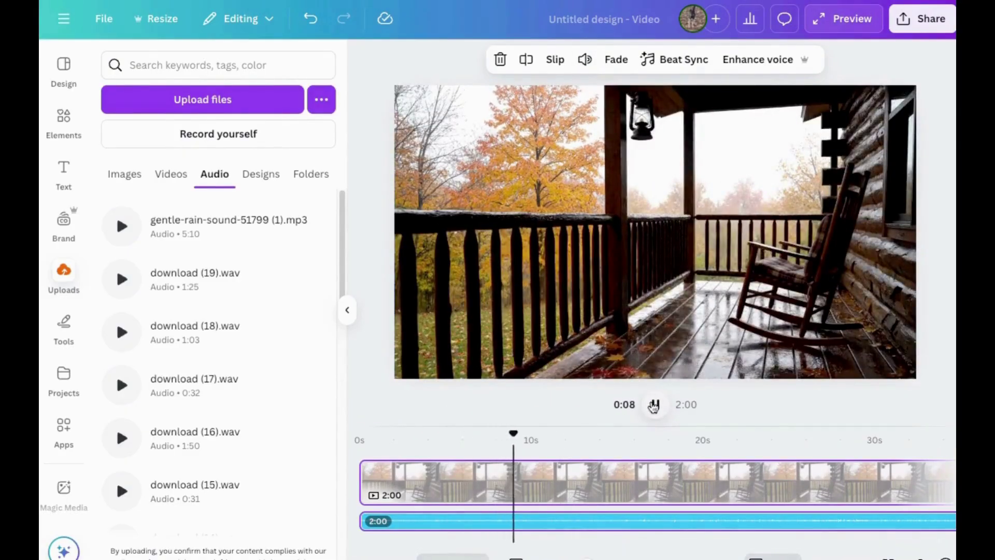
{"action": "left_click", "coordinate": [473, 520]}
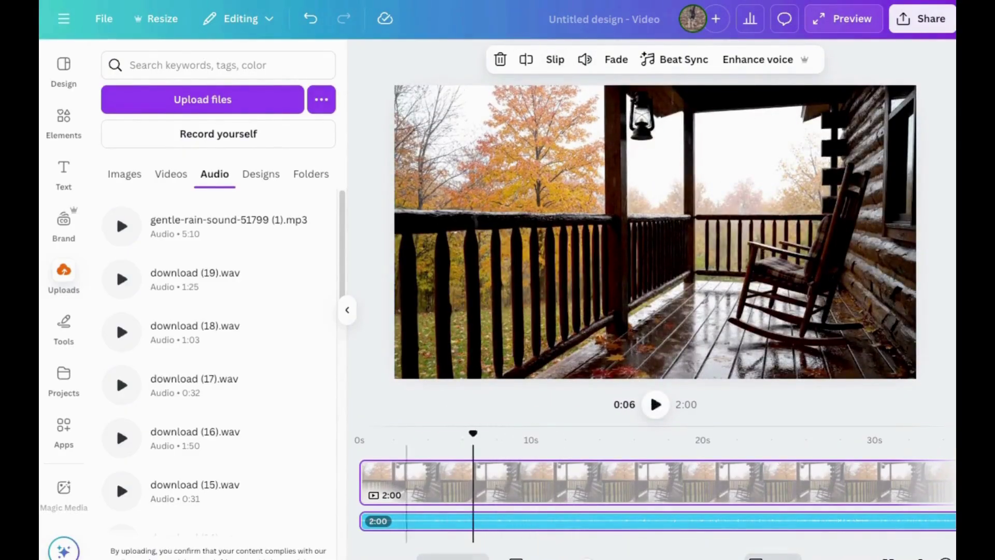
{"action": "left_click", "coordinate": [586, 60]}
{"action": "key", "text": "Escape"}
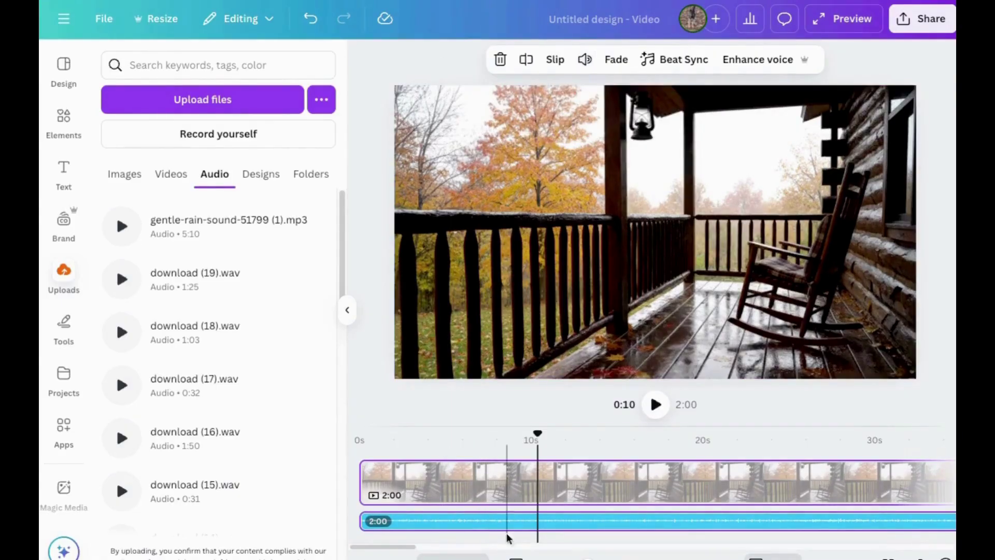
{"action": "scroll", "coordinate": [493, 520], "scroll_direction": "right", "scroll_amount": 10}
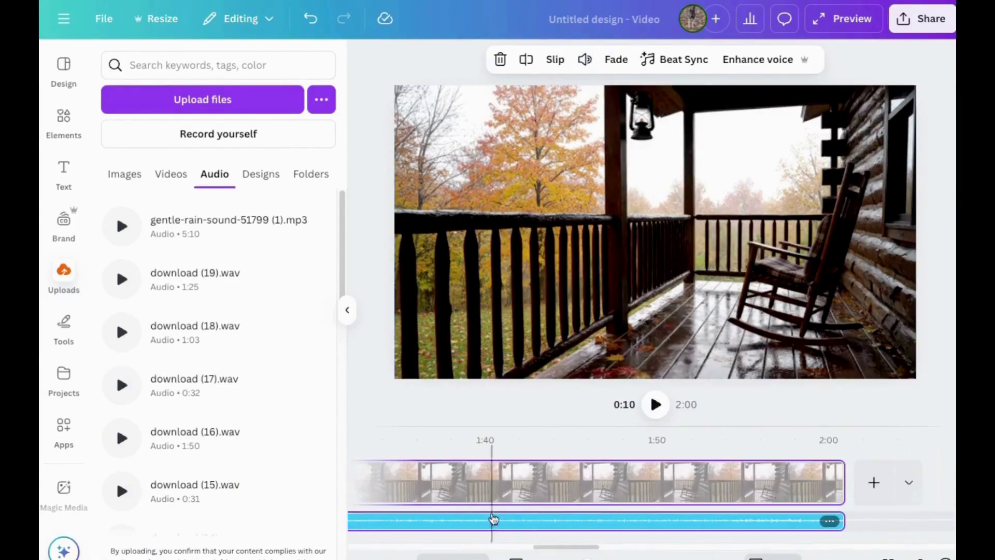
{"action": "left_click_drag", "start_coordinate": [559, 547], "coordinate": [627, 557]}
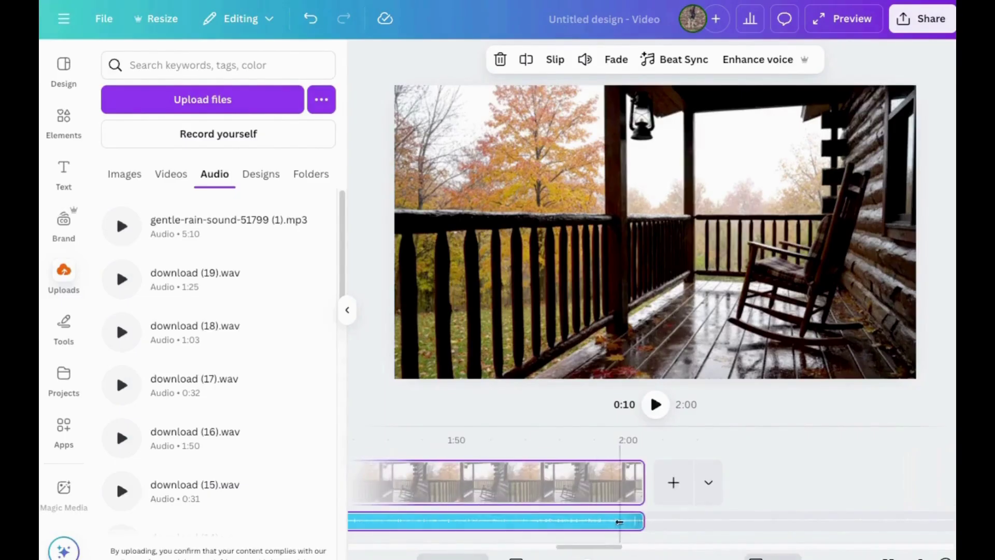
Duplicate the porch clip page to make the video 4:01, then play across the 2:00 join.
{"action": "right_click", "coordinate": [553, 483]}
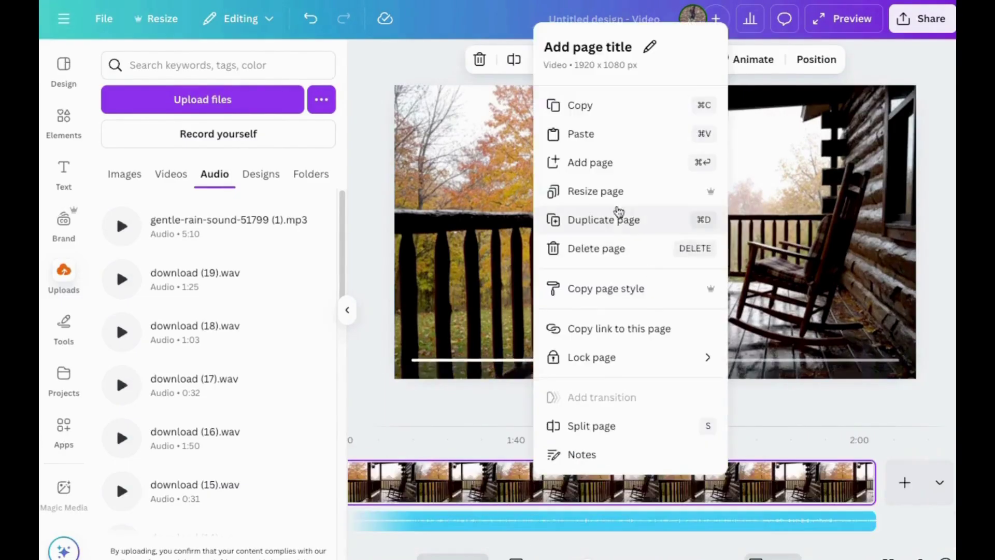
{"action": "left_click", "coordinate": [673, 218]}
{"action": "left_click", "coordinate": [534, 495]}
{"action": "key", "text": "space"}
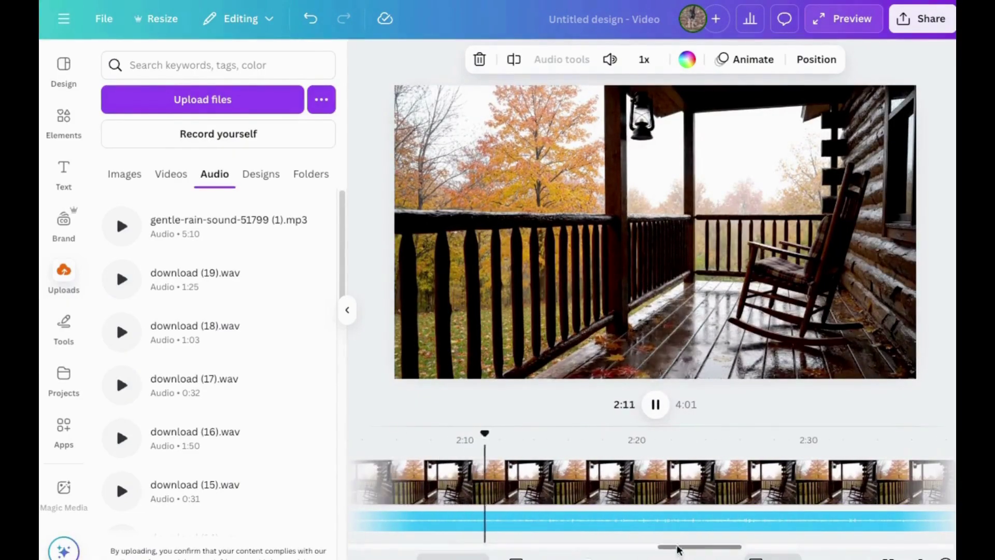
{"action": "left_click_drag", "start_coordinate": [709, 547], "coordinate": [394, 551]}
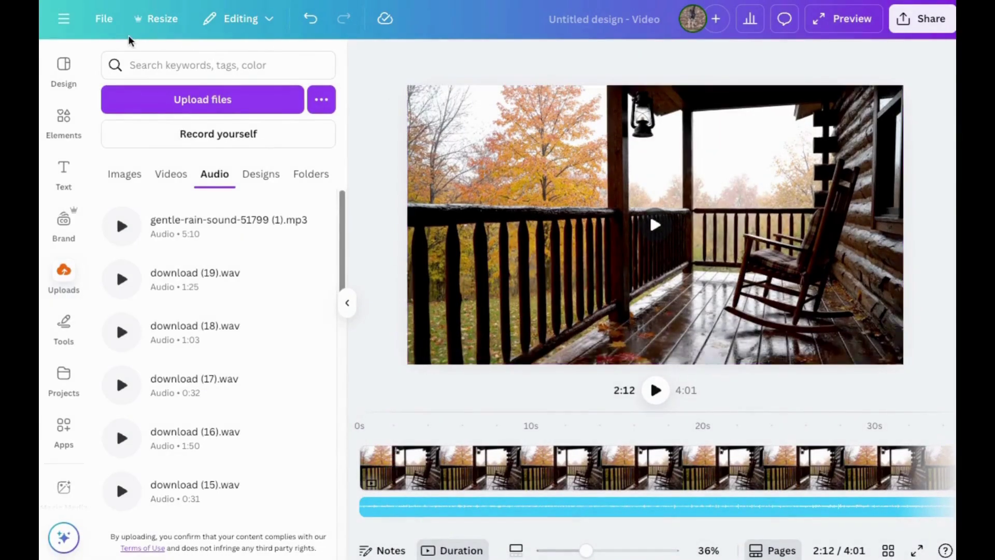
Download pages 1–2 of the design as a 1080p MP4 video.
{"action": "left_click", "coordinate": [102, 20]}
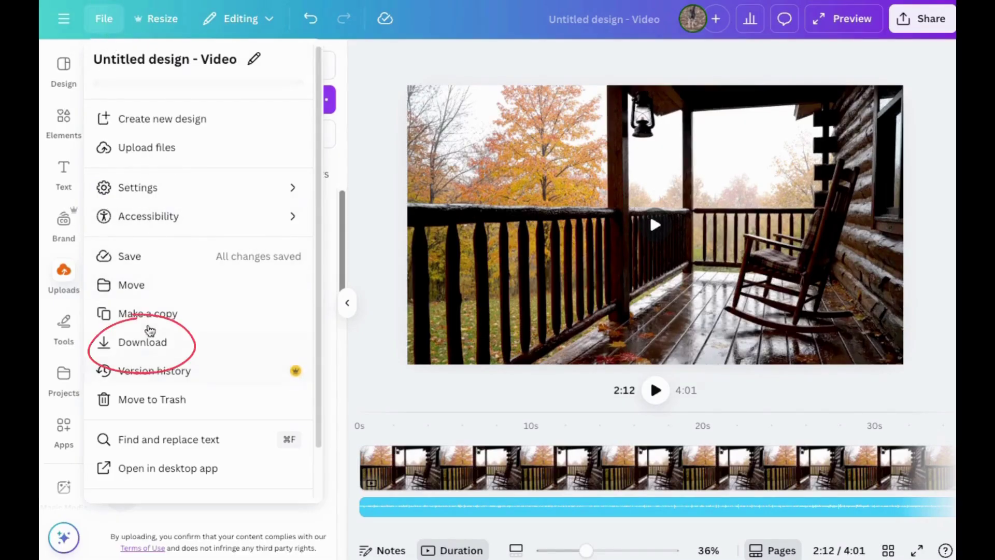
{"action": "left_click", "coordinate": [142, 342]}
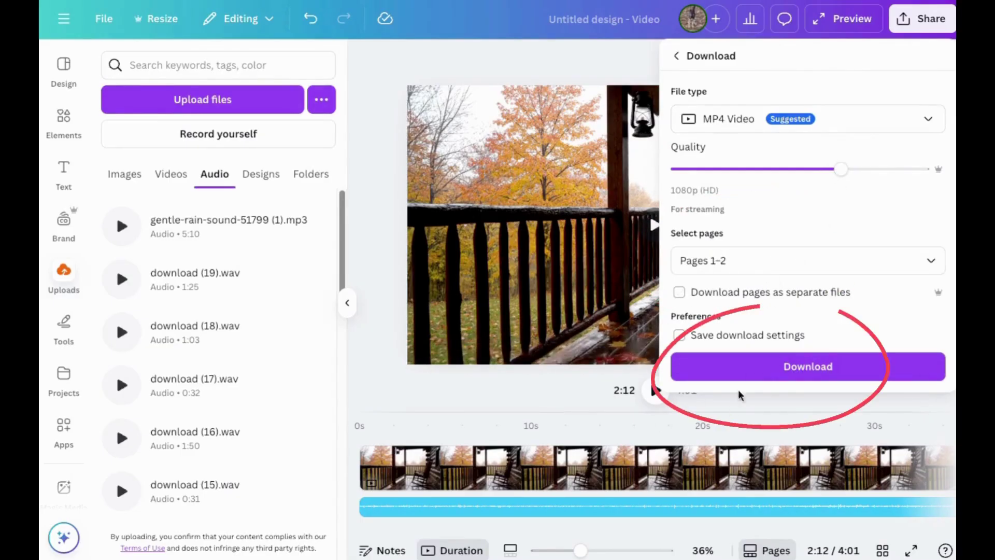
{"action": "left_click", "coordinate": [771, 364]}
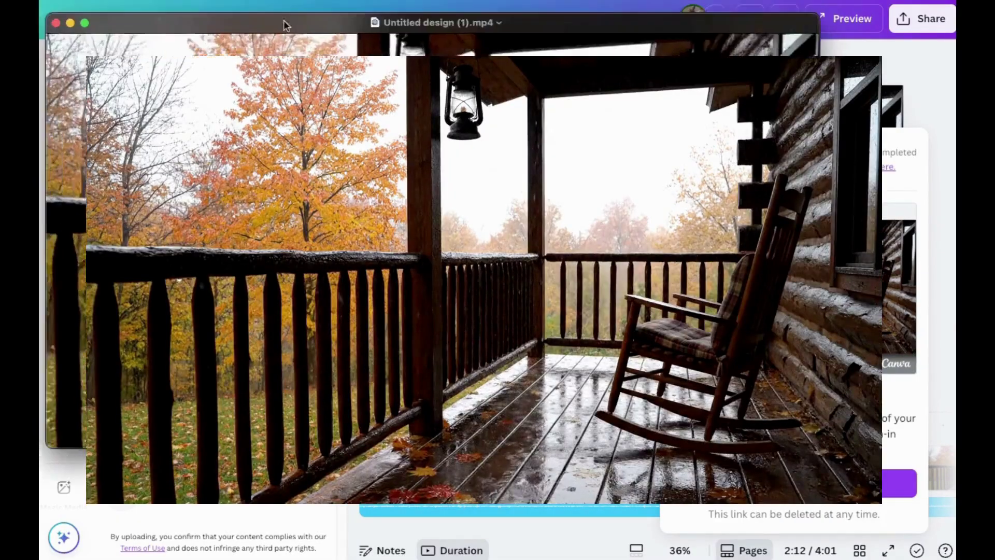
Move the player window showing the finished rainy porch MP4 into position.
{"action": "left_click_drag", "start_coordinate": [282, 27], "coordinate": [319, 54]}
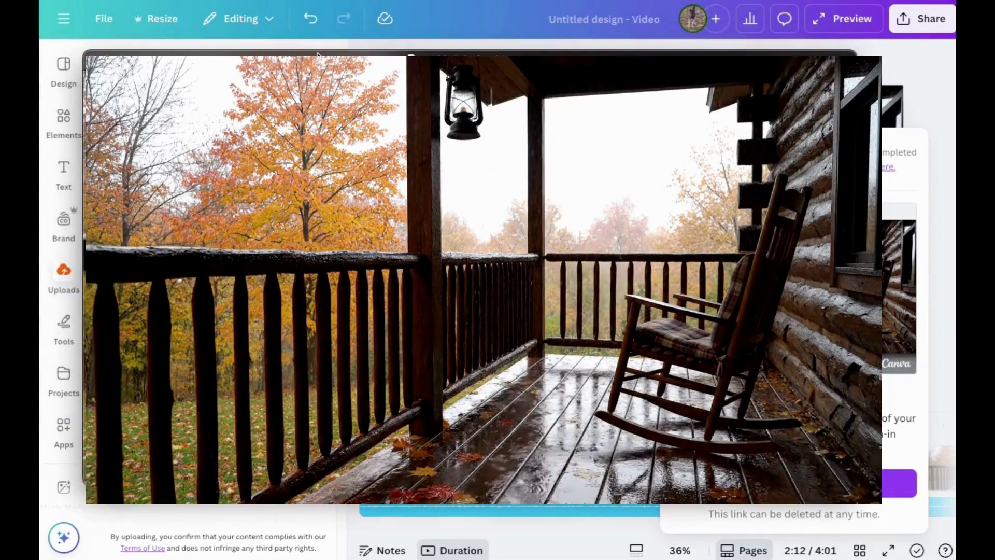